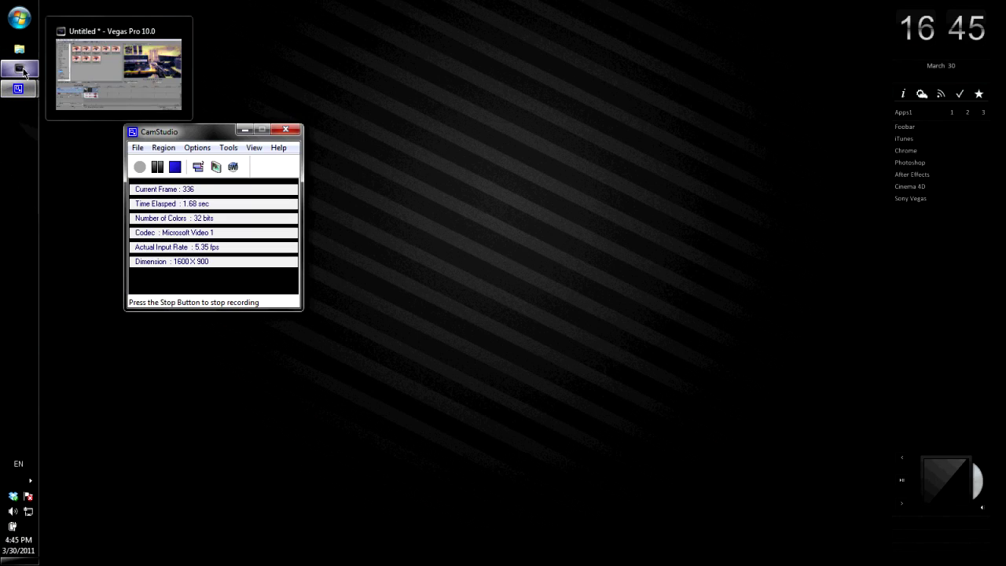
- Restore the untitled Vegas Pro 10.0 project window from the taskbar
click(24, 73)
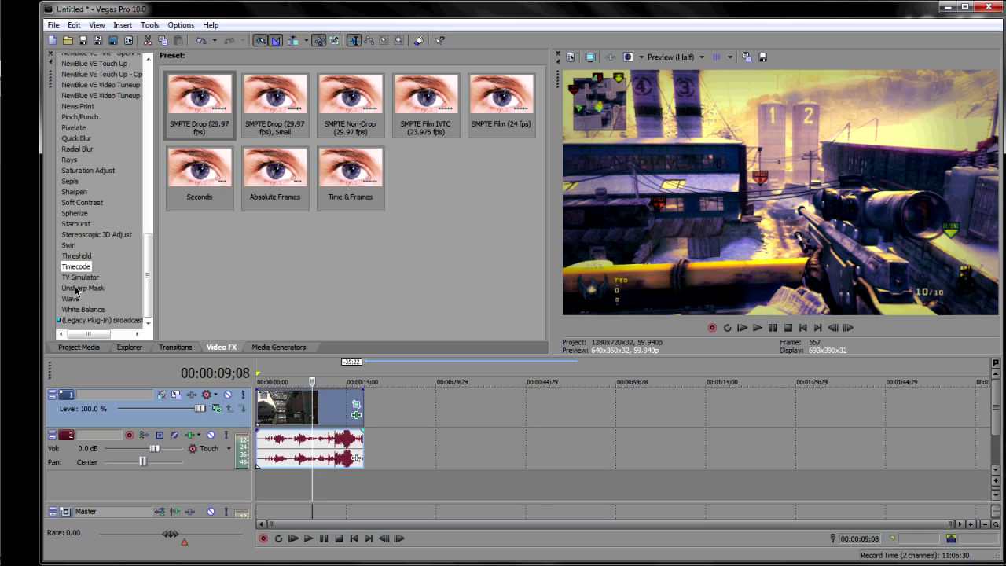
- Preview the Add Noise, Black and White, Black Restore, Border, Brightness and Contrast, and Broadcast Colors presets
click(77, 255)
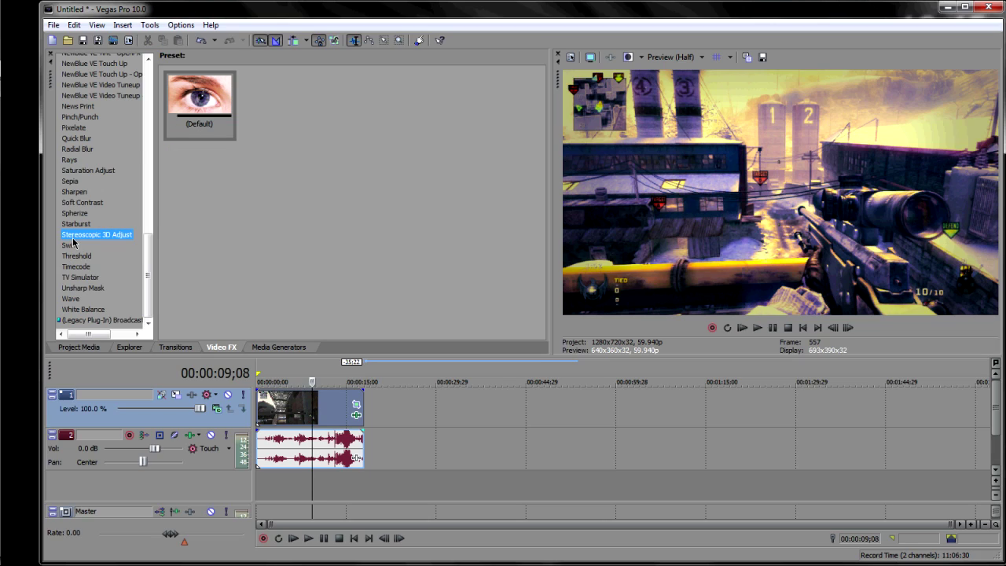
scroll(75, 243, up, 15)
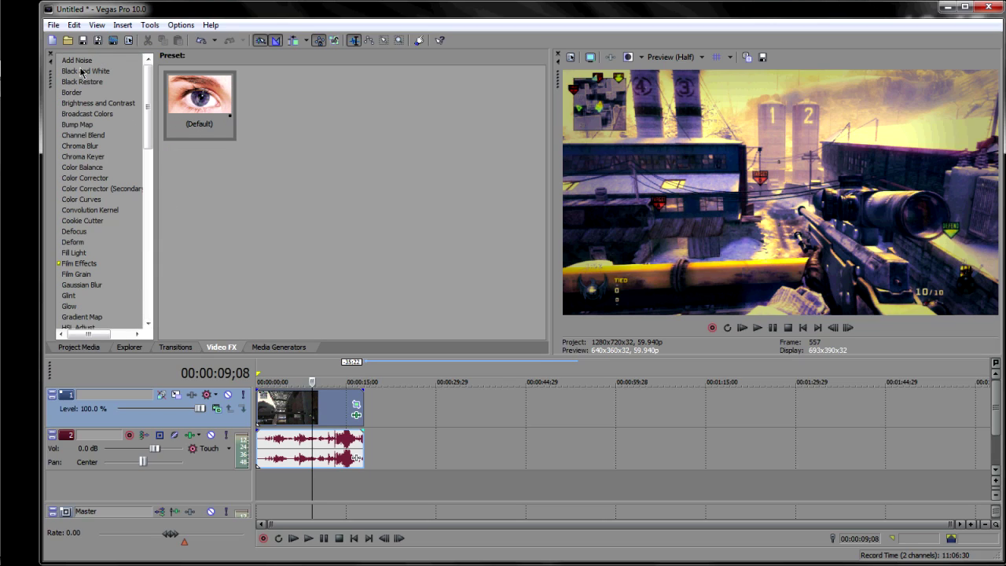
click(81, 61)
click(82, 73)
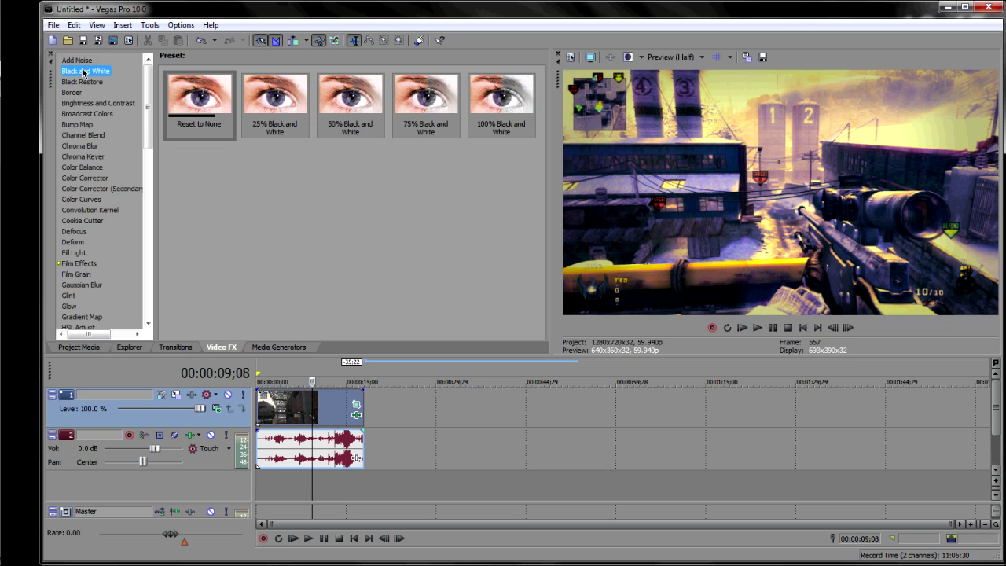
click(87, 82)
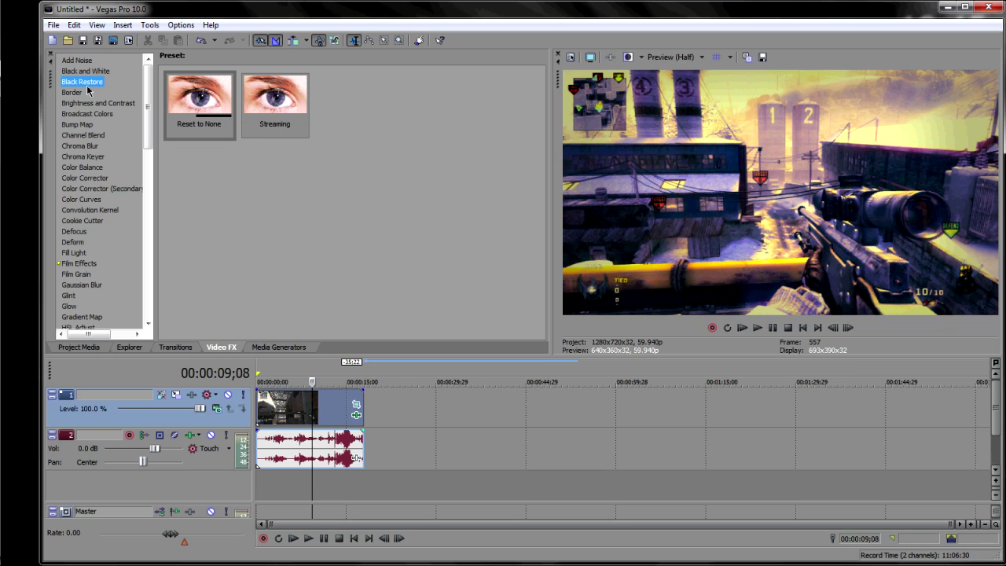
click(75, 93)
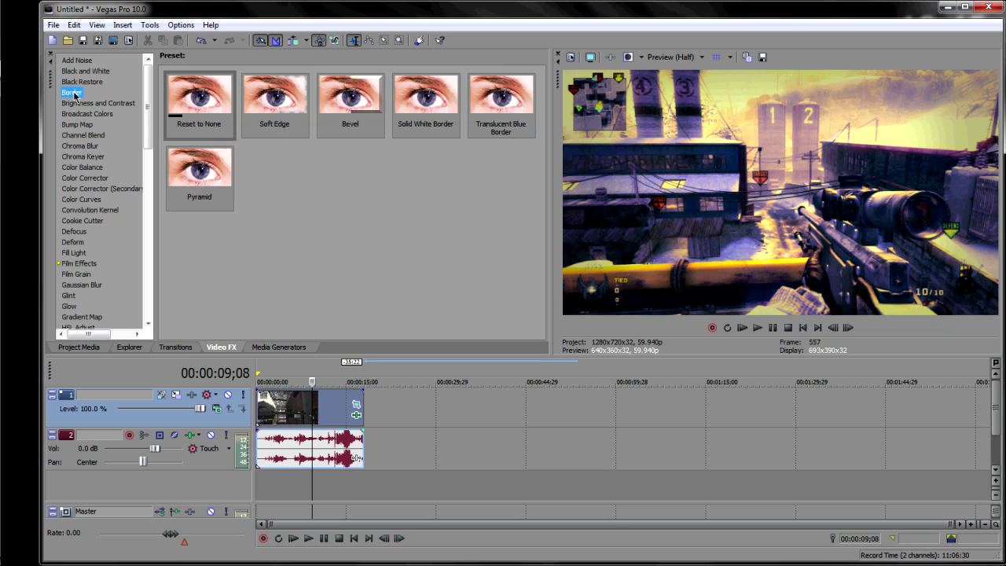
click(81, 103)
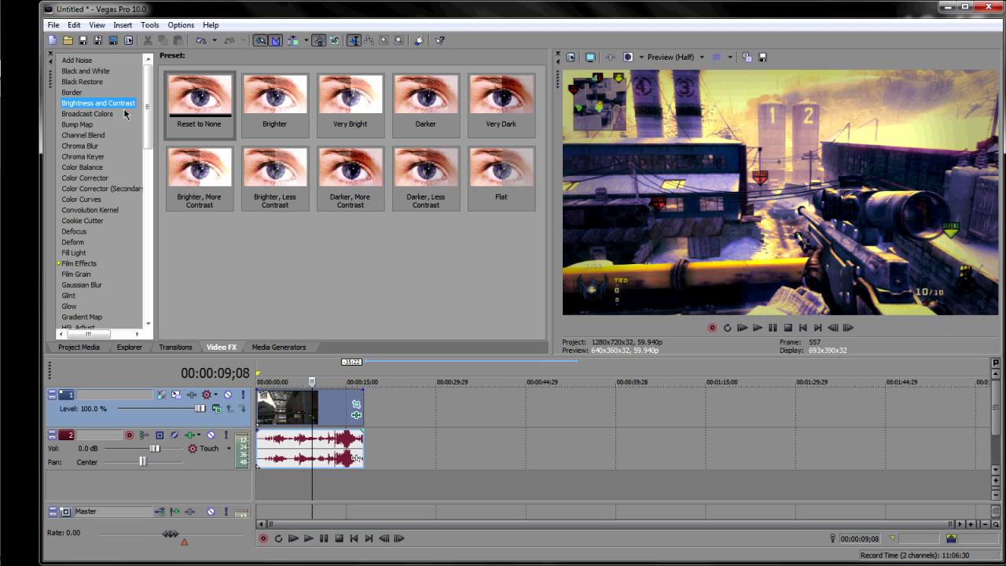
click(103, 115)
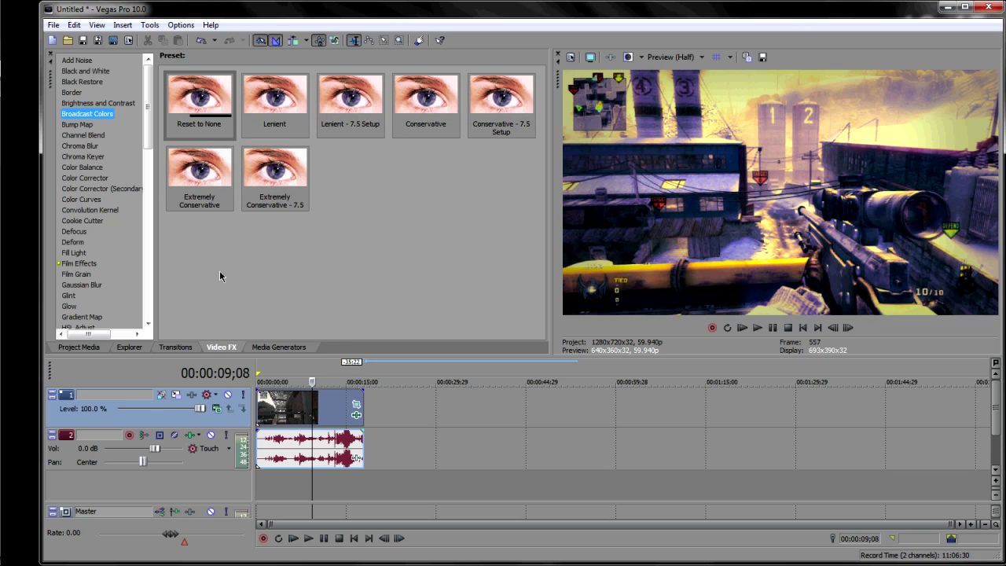
- Place the playhead near the 9-second mark on the timeline
drag(146, 149, 164, 119)
click(312, 415)
scroll(312, 415, up, 4)
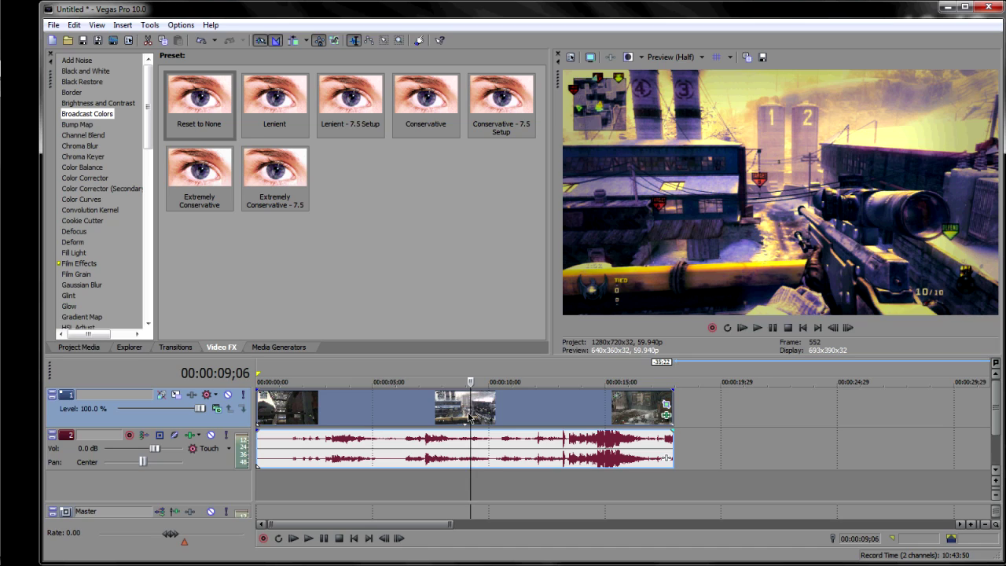
- Split the gameplay video and audio at 00:00:09;00 and again at 00:00:10;00
key(Left)
key(Left)
key(Left)
key(Left)
key(Left)
key(Left)
key(Left)
key(Left)
key(Left)
key(Left)
key(Left)
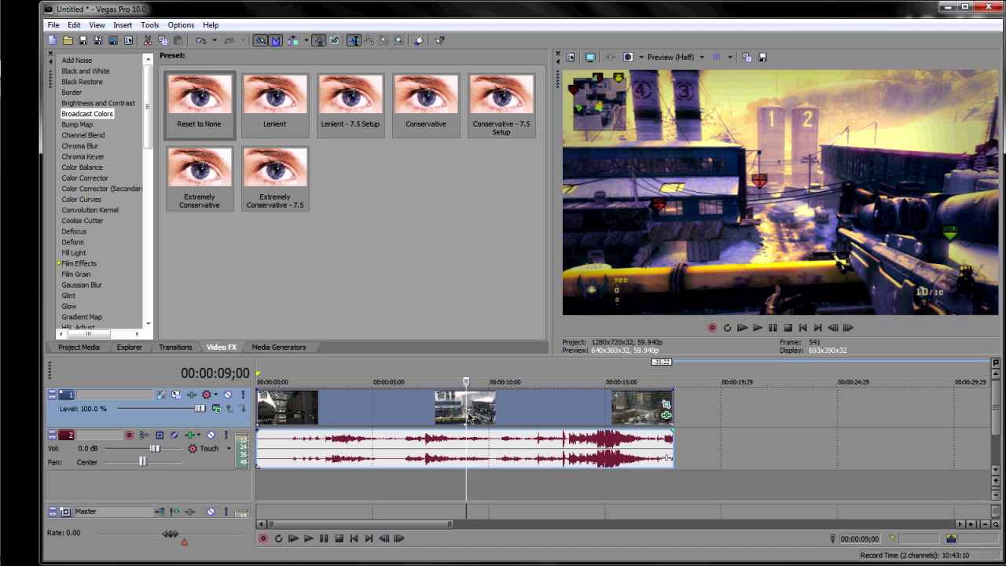
key(s)
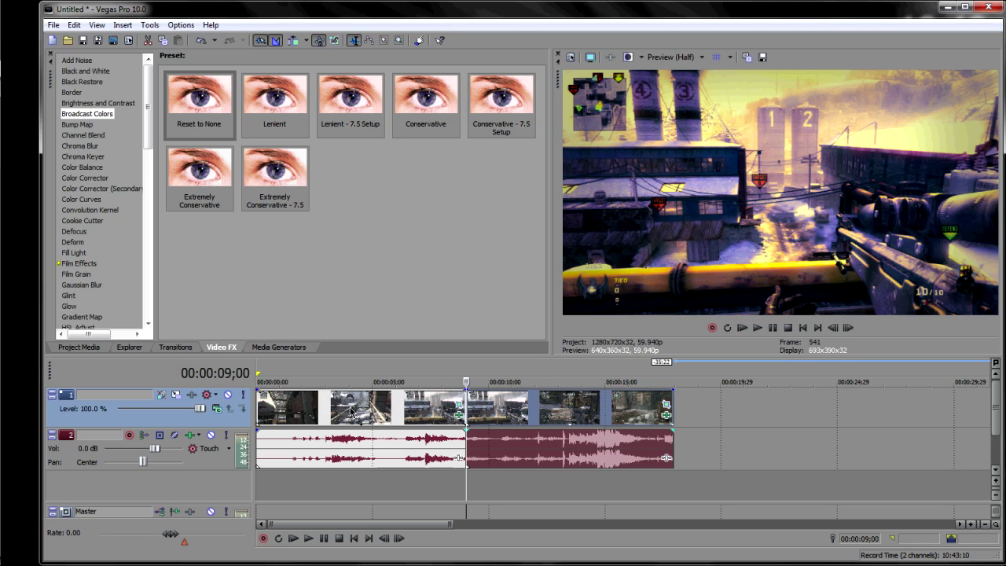
key(Right)
key(Right)
key(Right)
key(Right)
key(Right)
key(Right)
key(Right)
key(Right)
key(Right)
key(Right)
key(Right)
key(Right)
key(Right)
key(Right)
key(Right)
key(Right)
key(Right)
key(Right)
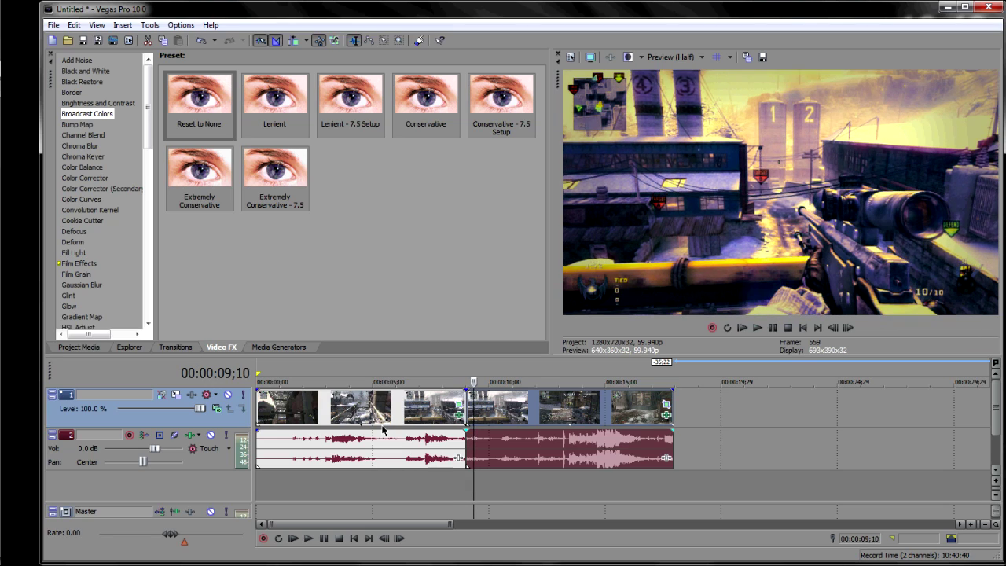
key(Right)
key(Right)
key(Right)
key(Right)
key(Right)
key(Right)
key(Right)
key(Right)
key(Right)
key(Right)
key(Right)
key(Right)
key(Right)
key(Right)
key(Right)
key(Right)
key(Right)
key(Right)
key(Right)
key(Right)
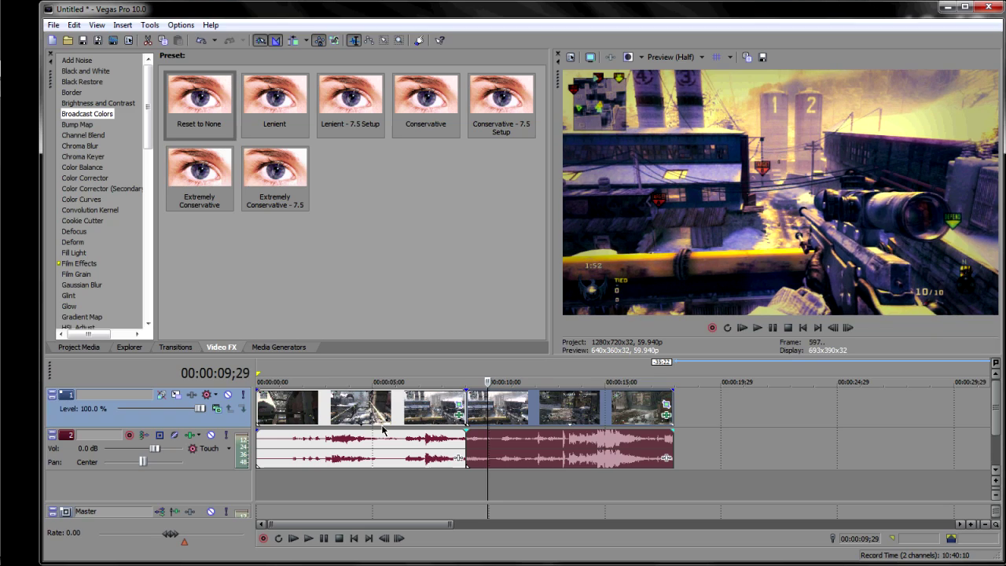
key(Right)
key(Right)
key(Right)
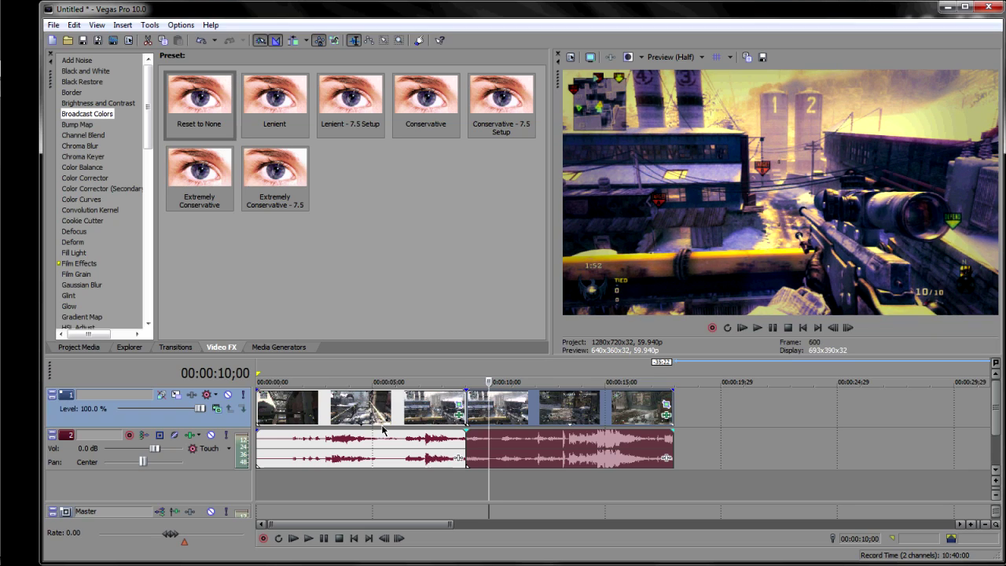
key(s)
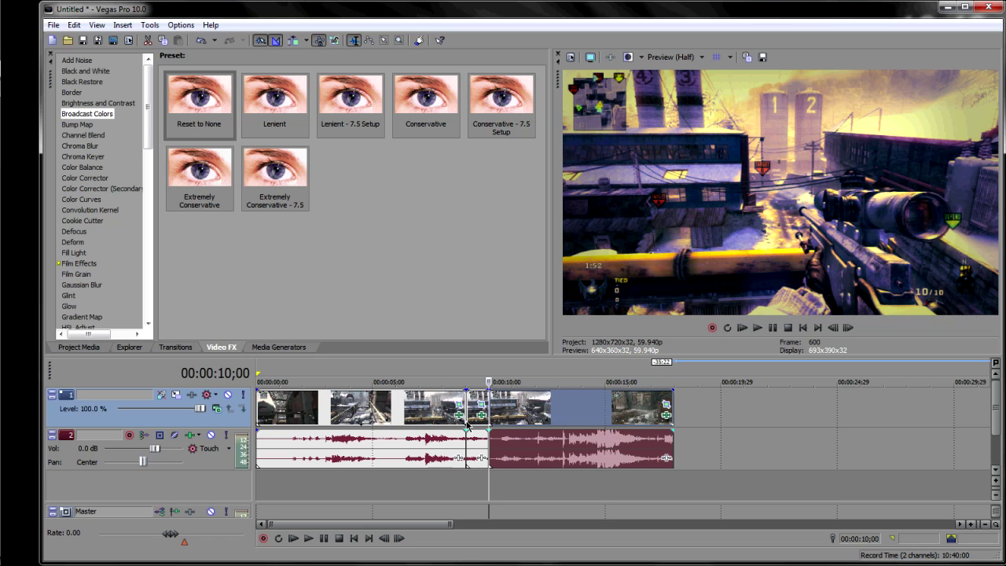
- Zoom in and remove the audio fade at the 10;00 cut
scroll(470, 446, up, 5)
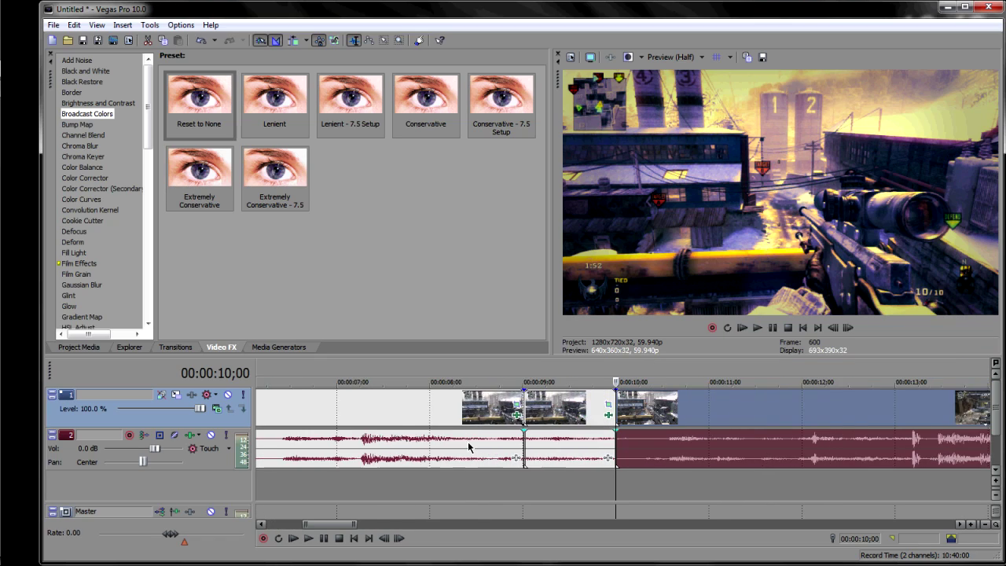
scroll(468, 446, up, 2)
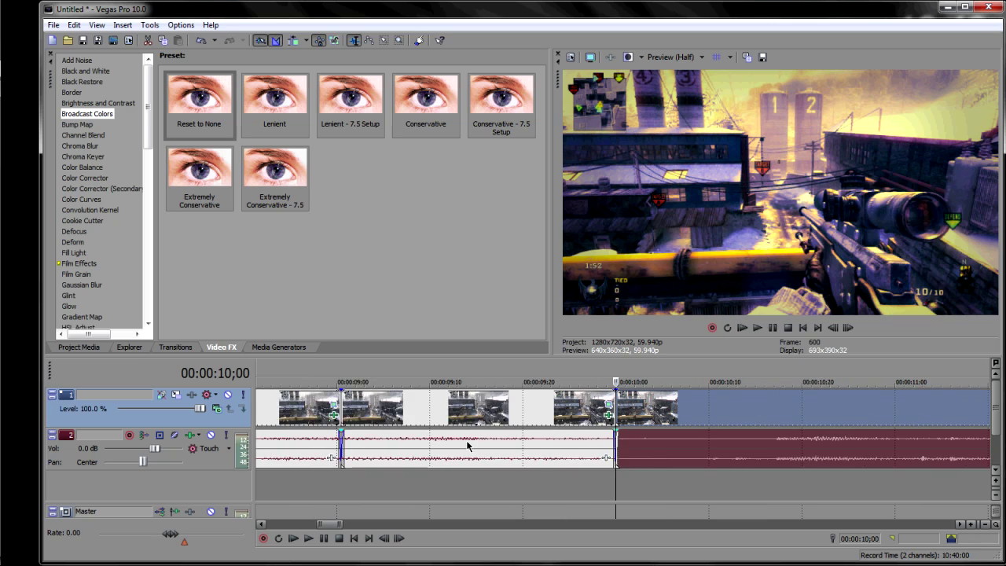
scroll(475, 445, up, 3)
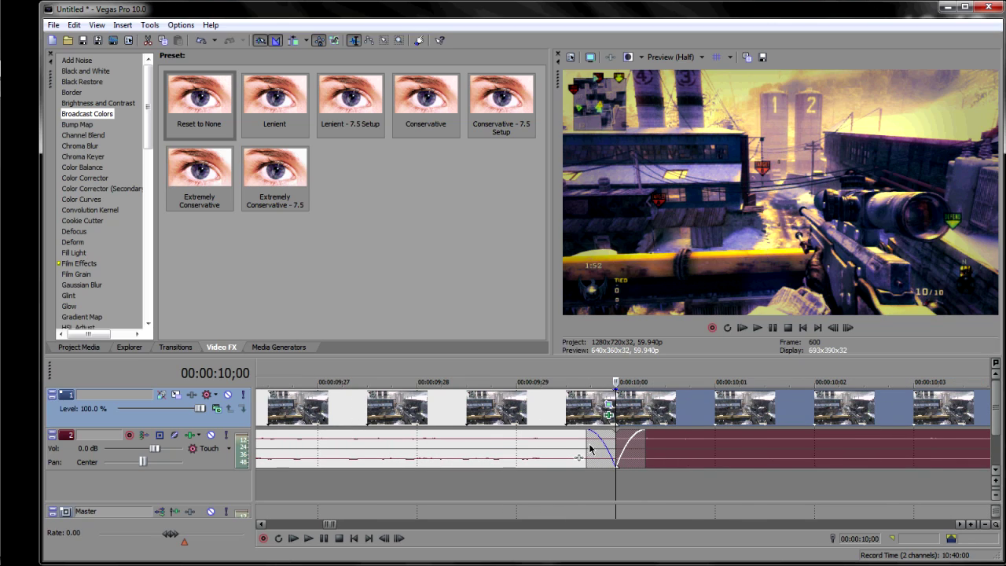
scroll(586, 452, up, 2)
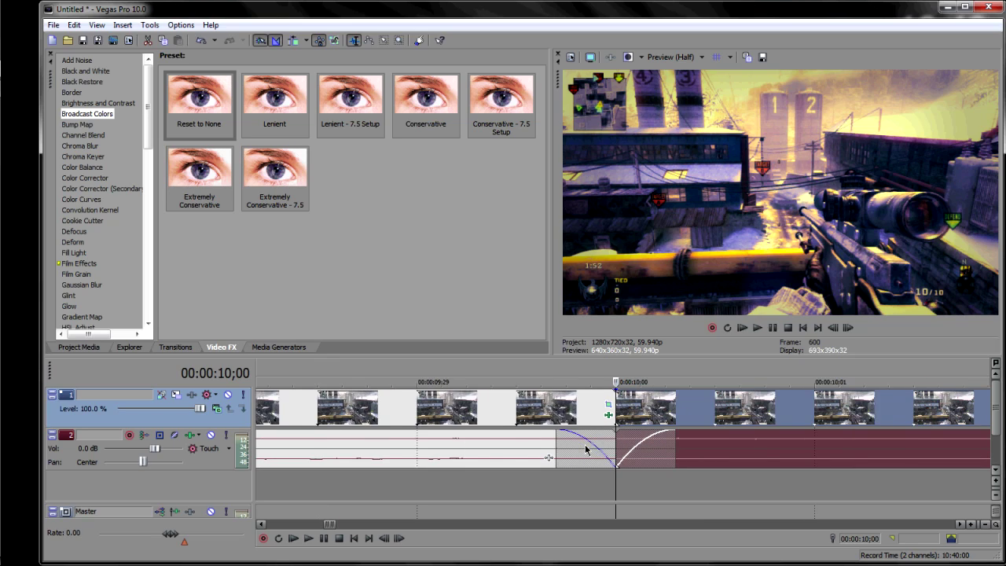
drag(572, 449, 602, 451)
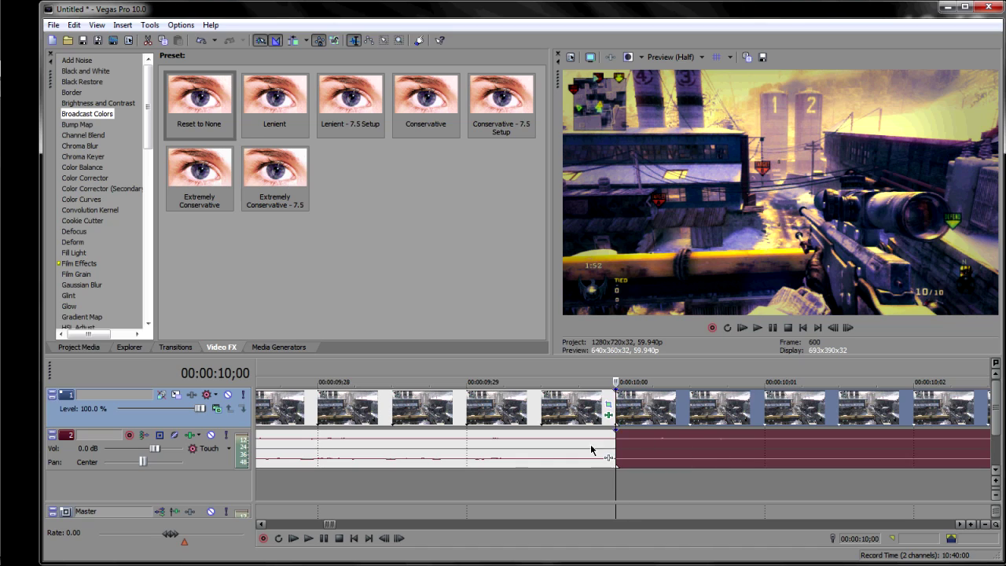
- Remove the fade-in and fade-out on the audio events at the 9;00 cut
scroll(566, 450, down, 5)
click(340, 444)
scroll(341, 444, up, 10)
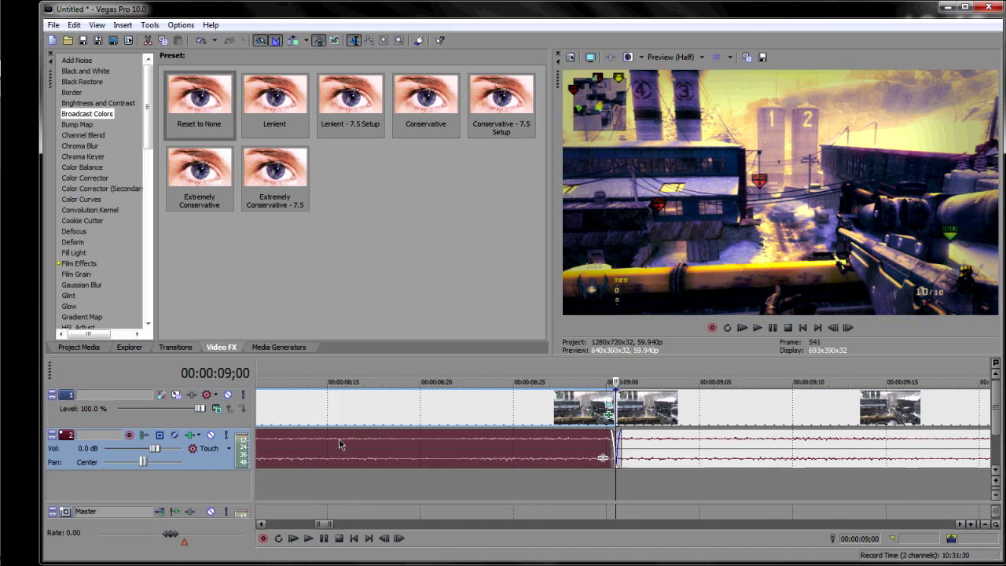
drag(725, 457, 597, 445)
drag(489, 458, 618, 459)
scroll(617, 459, down, 2)
scroll(618, 459, down, 5)
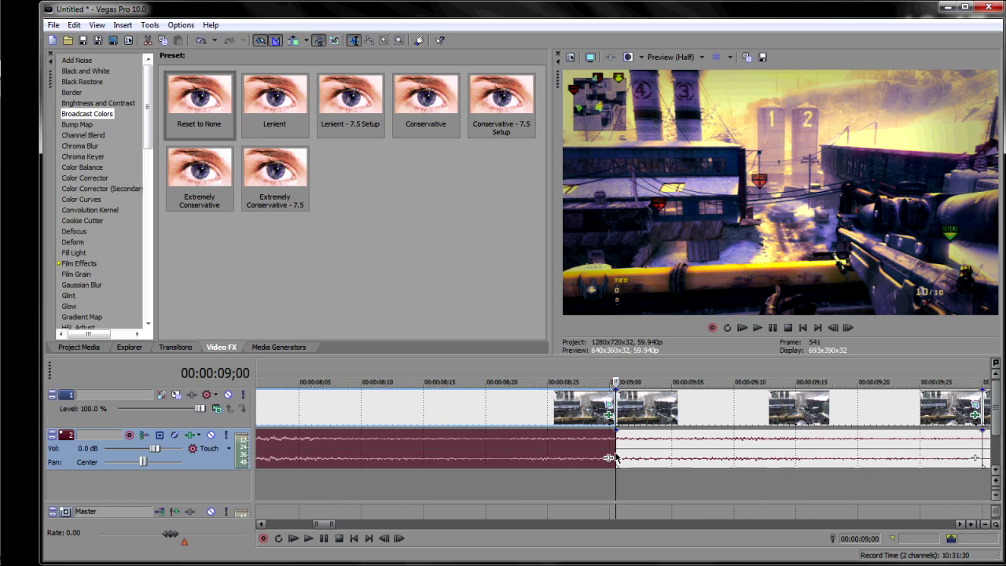
- Select the short split event just after 9 seconds and park the playhead inside it
scroll(648, 444, down, 5)
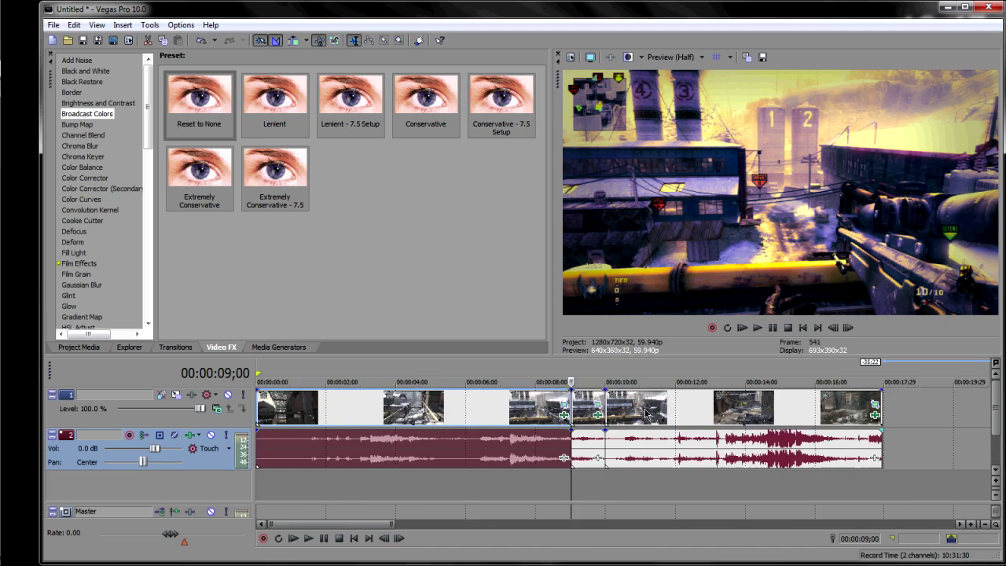
click(589, 413)
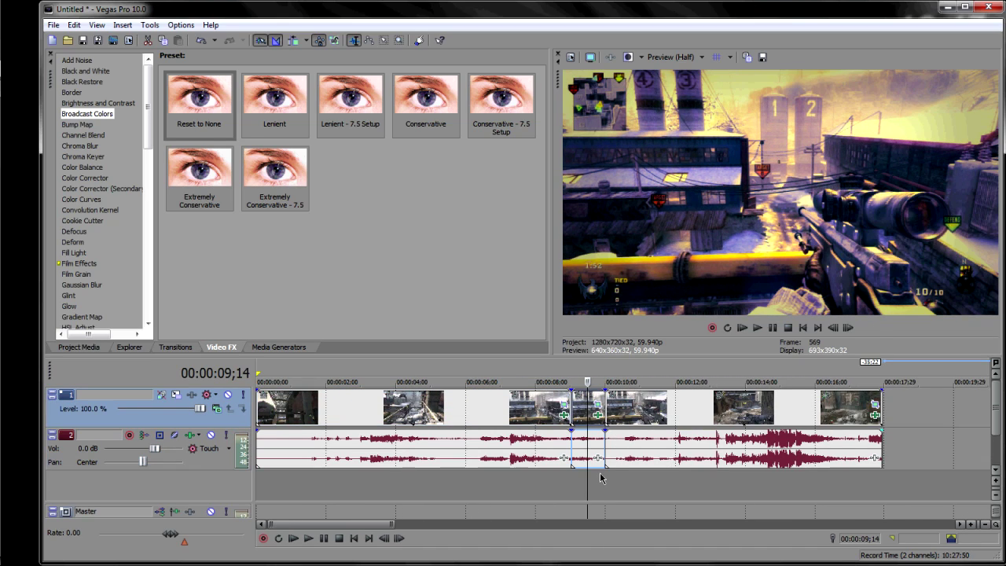
click(539, 415)
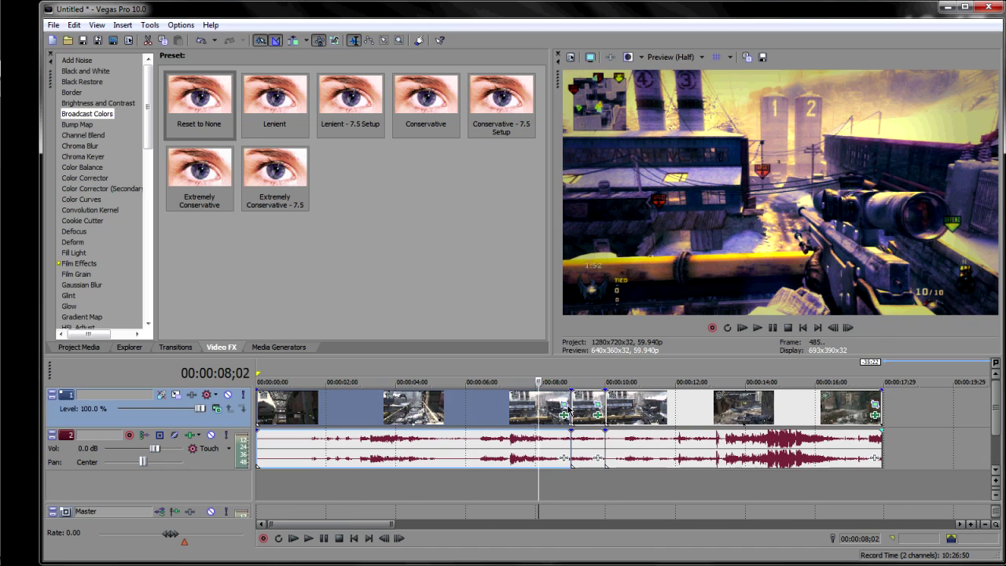
click(583, 412)
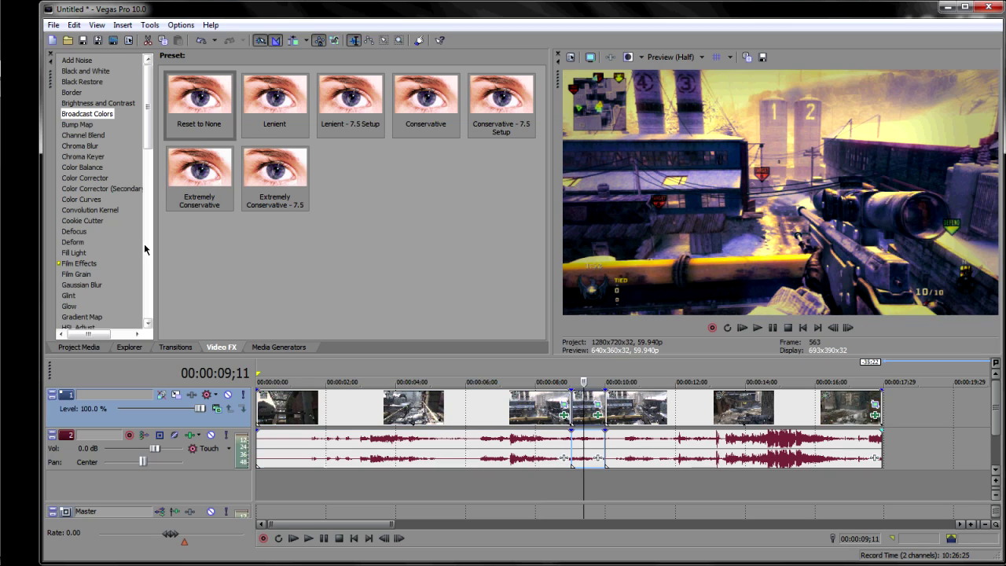
- Apply the TV Simulator Bad Sync preset to the short split event
scroll(96, 214, down, 15)
scroll(96, 217, down, 5)
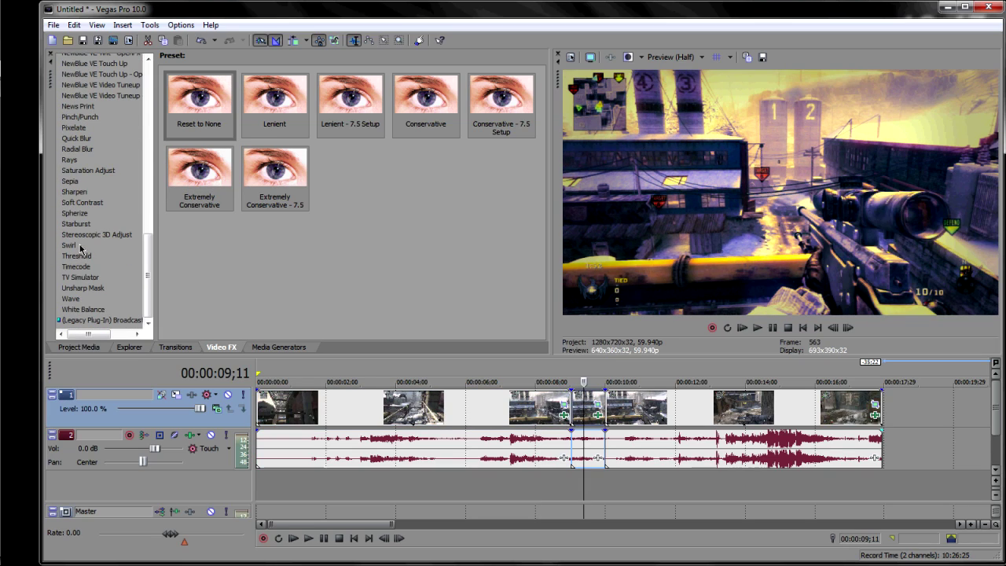
scroll(82, 287, up, 18)
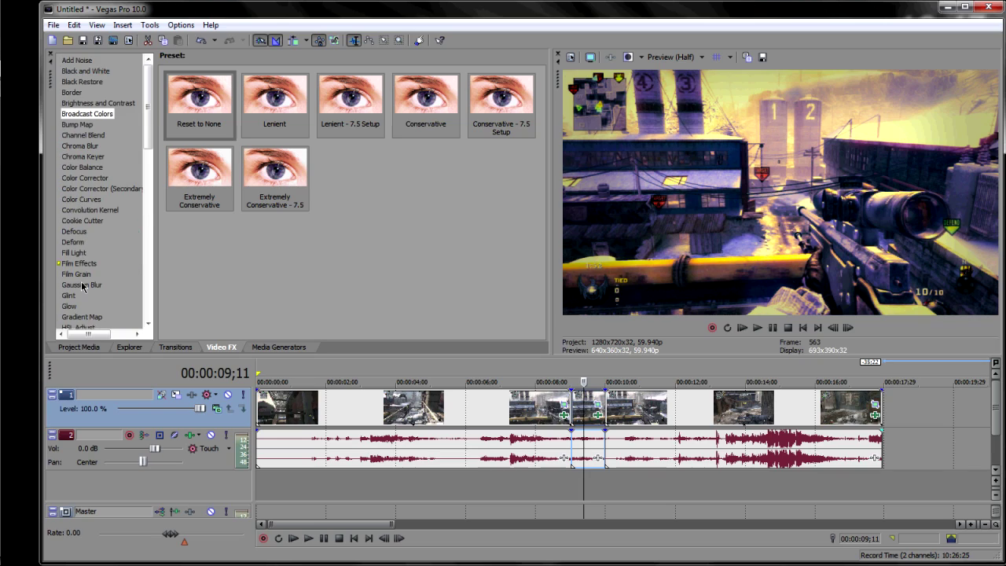
scroll(67, 285, down, 16)
scroll(67, 285, down, 6)
click(71, 277)
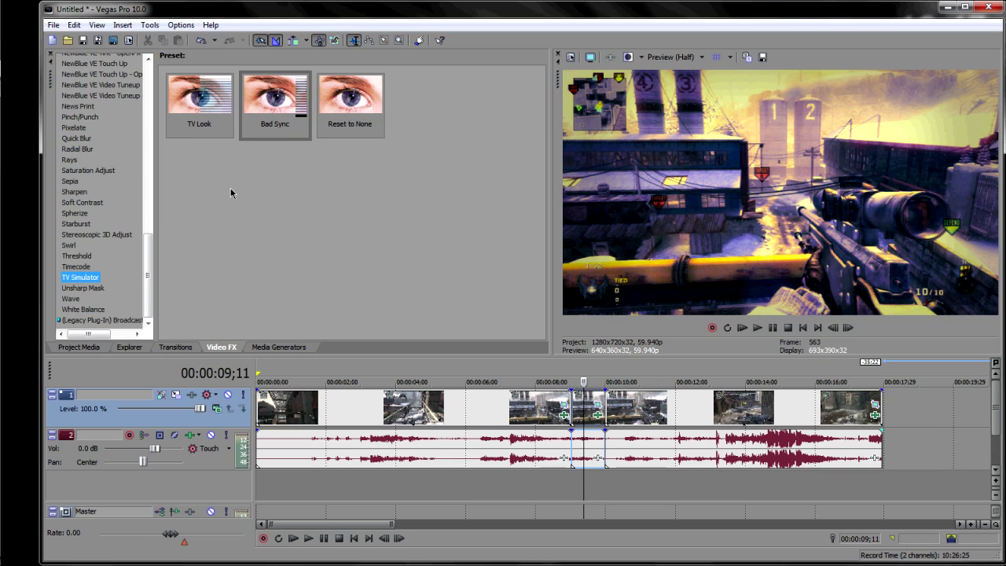
click(275, 102)
drag(574, 354, 578, 405)
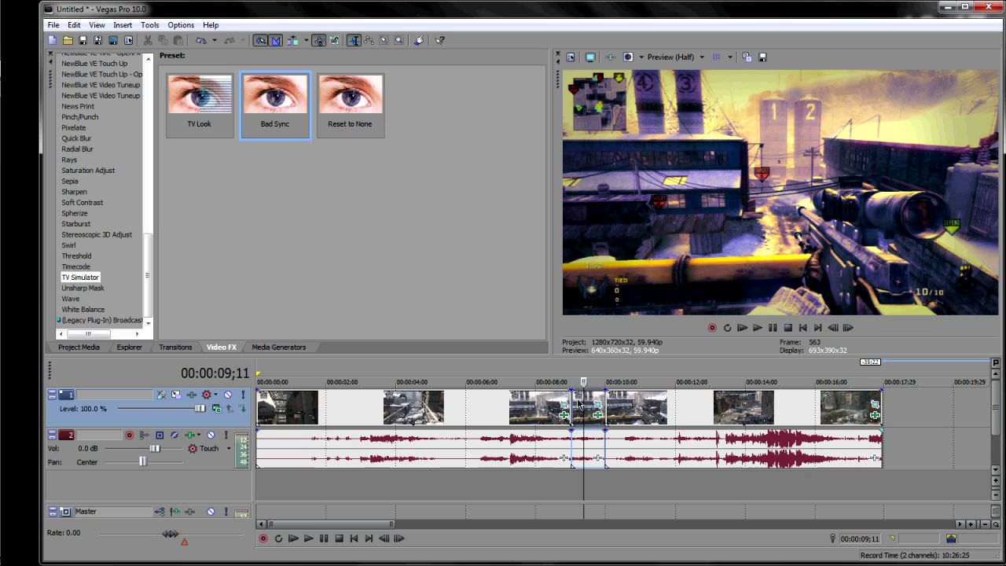
click(469, 142)
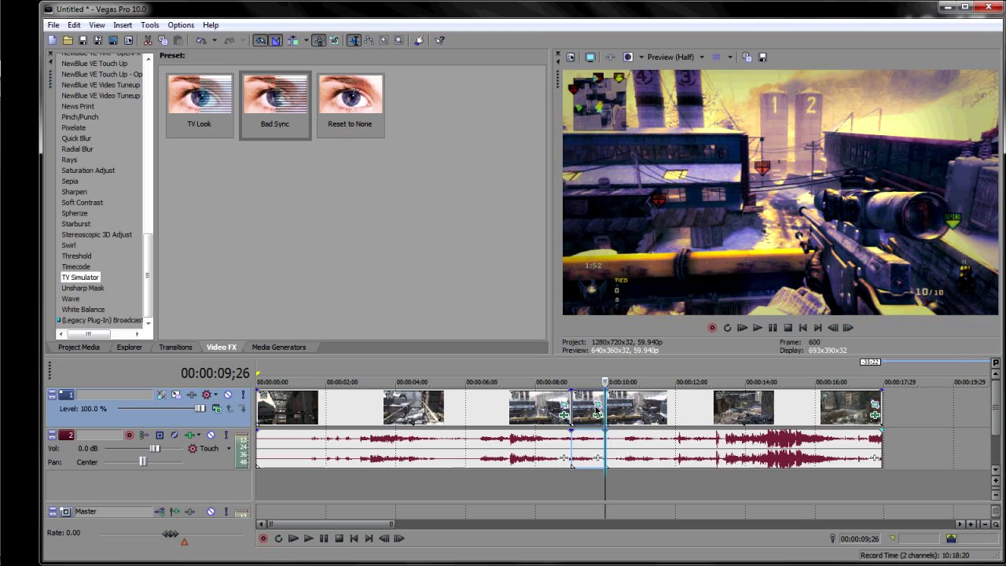
click(557, 409)
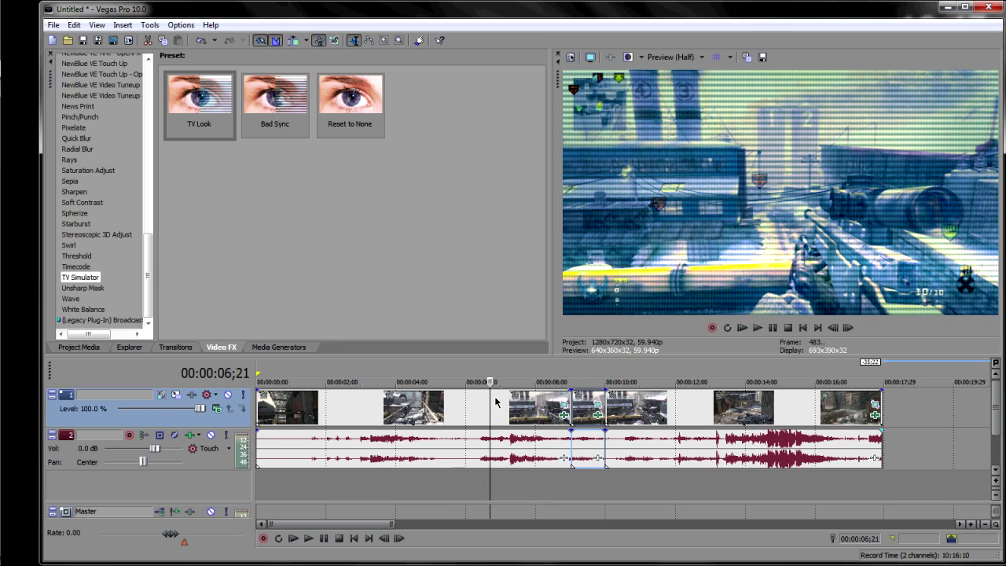
click(556, 401)
mouse_move(557, 402)
mouse_down()
mouse_move(629, 403)
mouse_move(556, 402)
mouse_up()
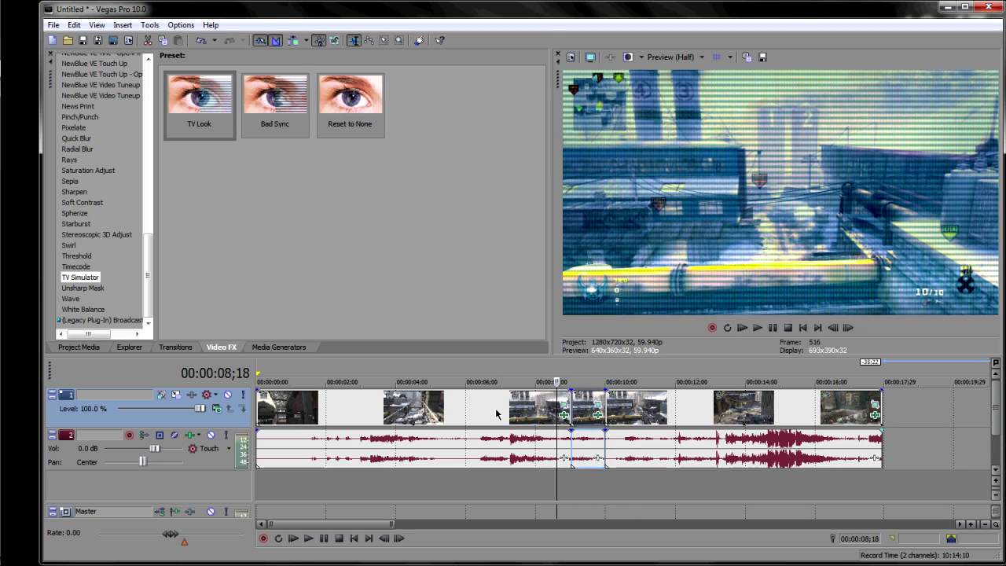
right_click(496, 407)
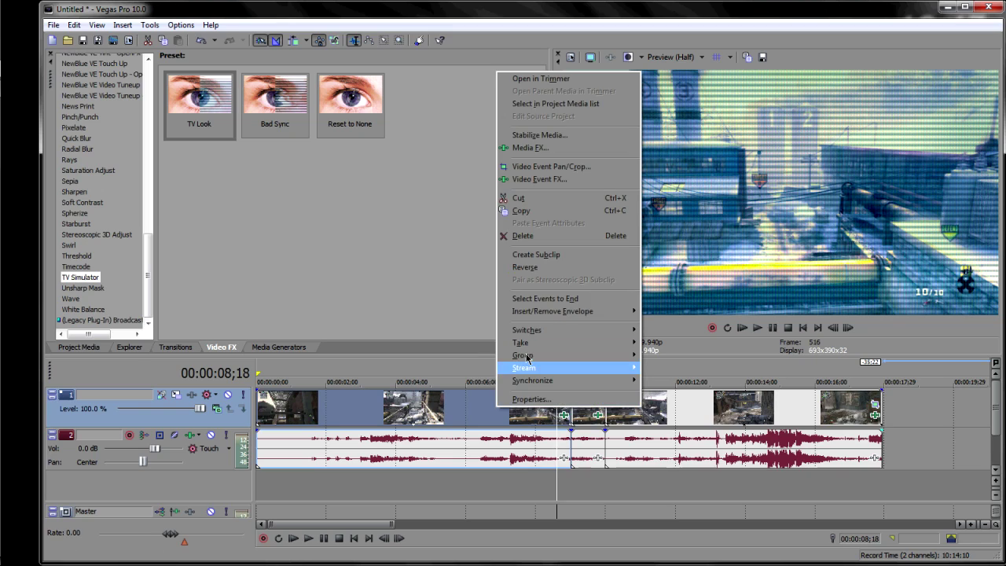
- Open the Video Event FX for the short 9;10 clip to show its Bad Sync settings
click(539, 179)
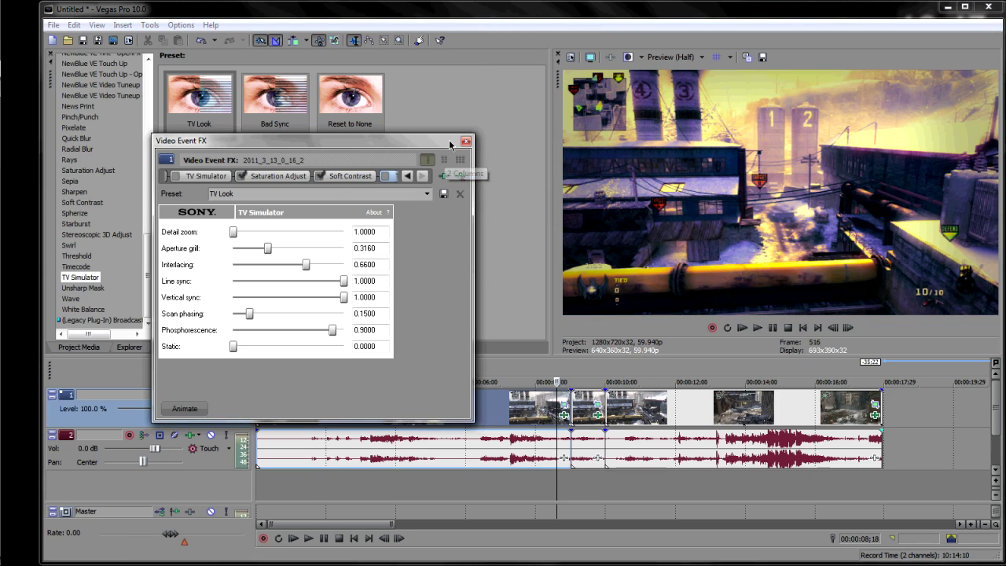
click(466, 141)
click(582, 408)
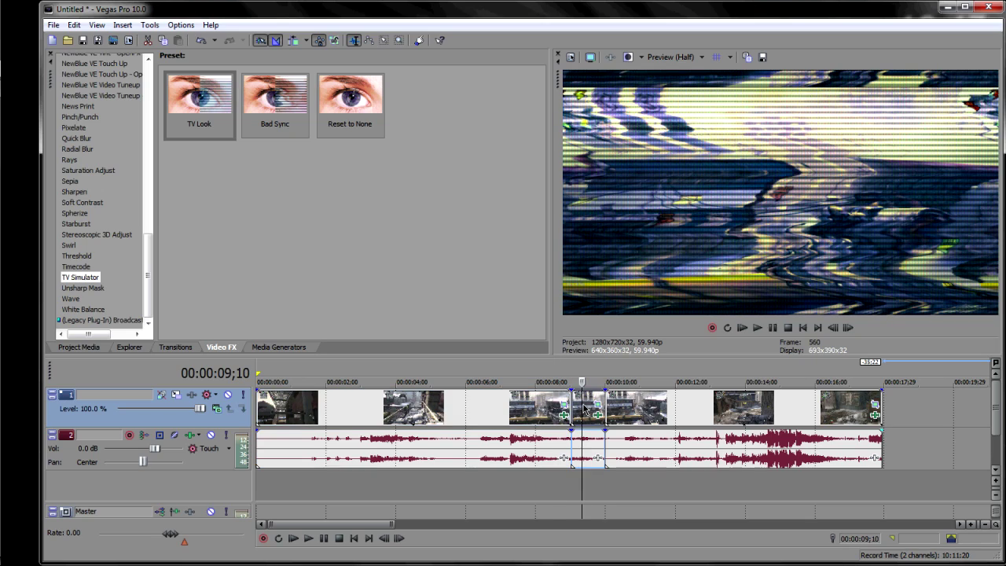
right_click(582, 407)
click(619, 176)
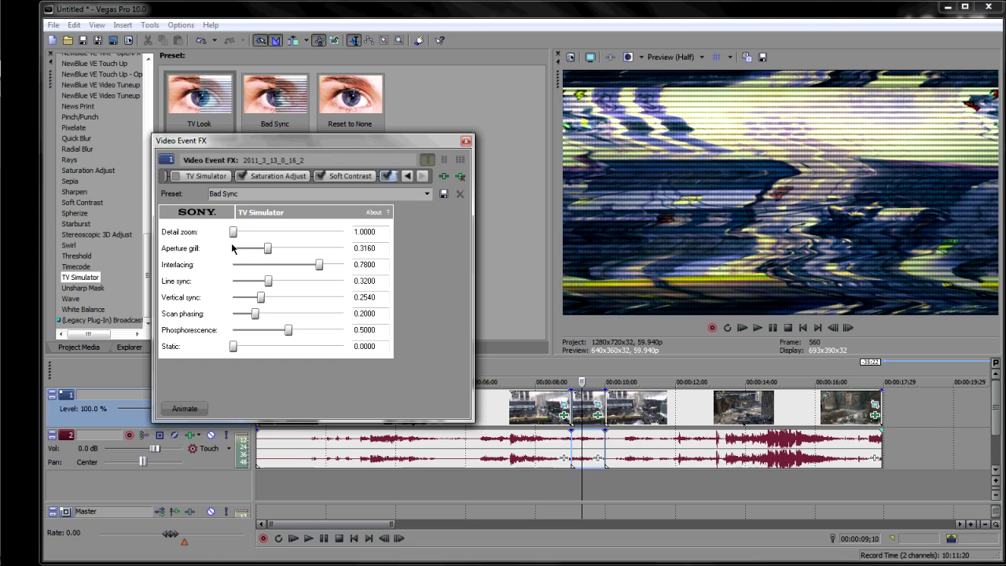
- Return Detail zoom to 1.0000 after testing and set Aperture grill to 0.2260
drag(234, 234, 296, 232)
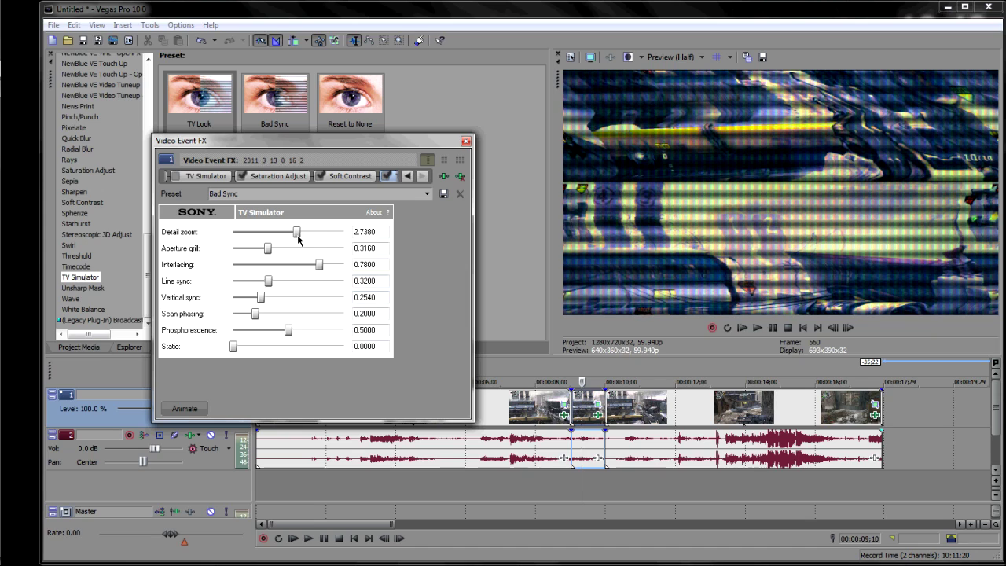
drag(297, 234, 334, 233)
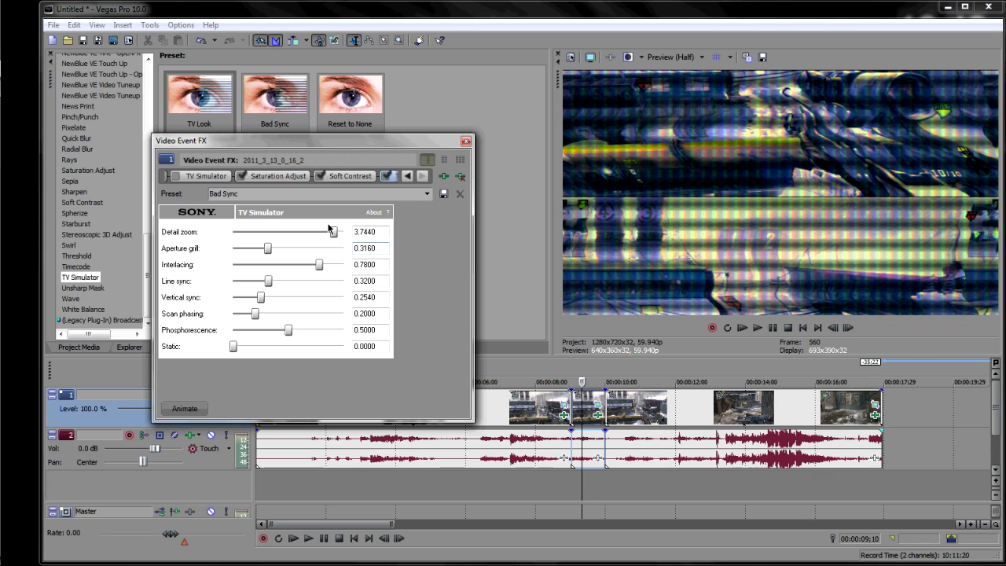
drag(338, 232, 232, 234)
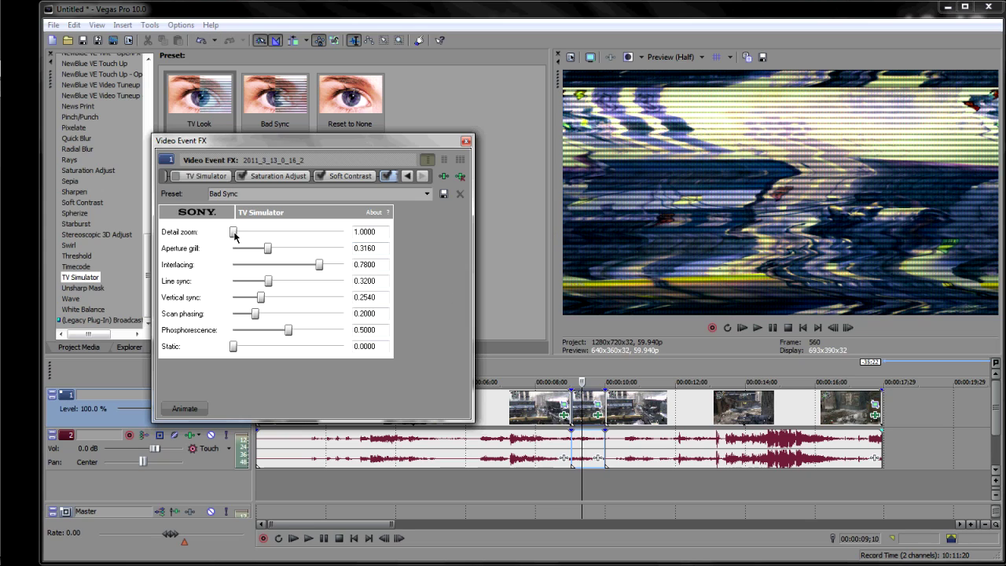
drag(235, 234, 122, 229)
drag(267, 250, 337, 250)
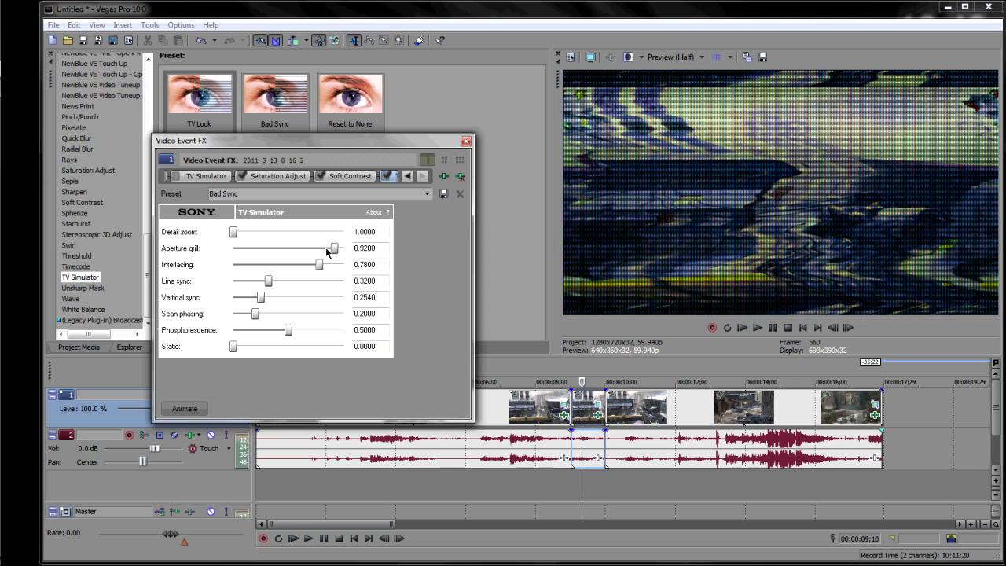
drag(338, 248, 261, 260)
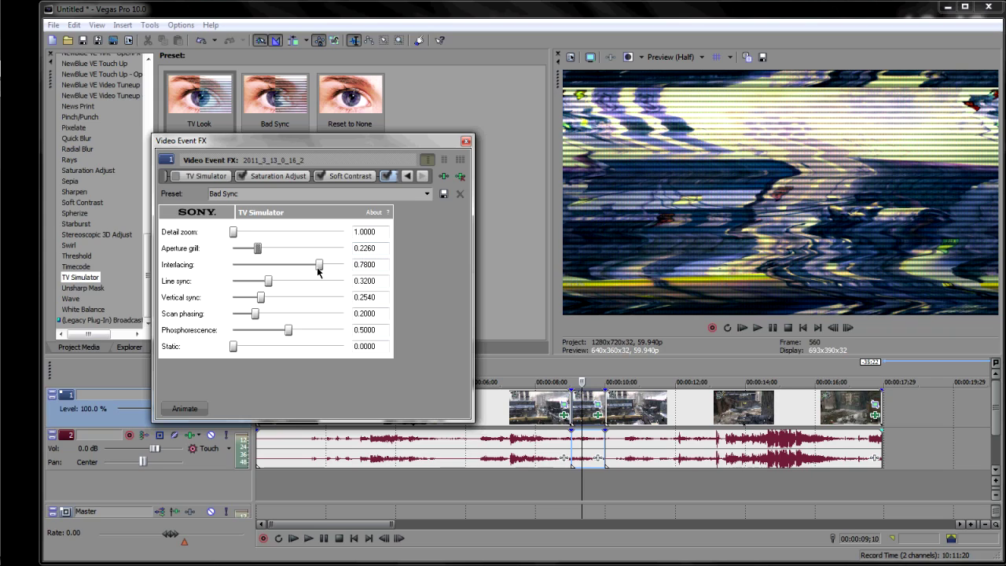
- Set TV Simulator Interlacing to about 0.8460 and Line sync to 0.4820
drag(319, 265, 245, 265)
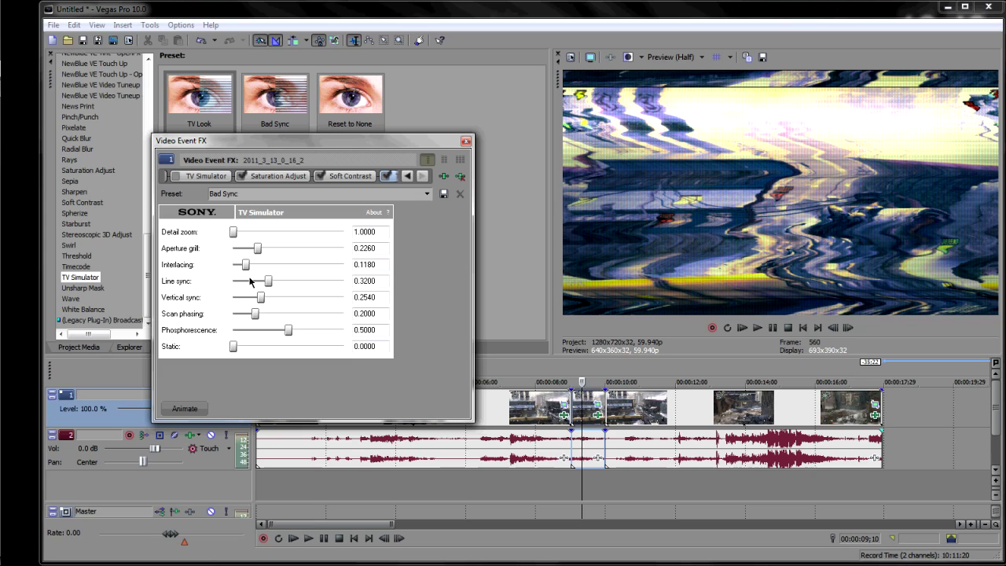
drag(245, 264, 319, 282)
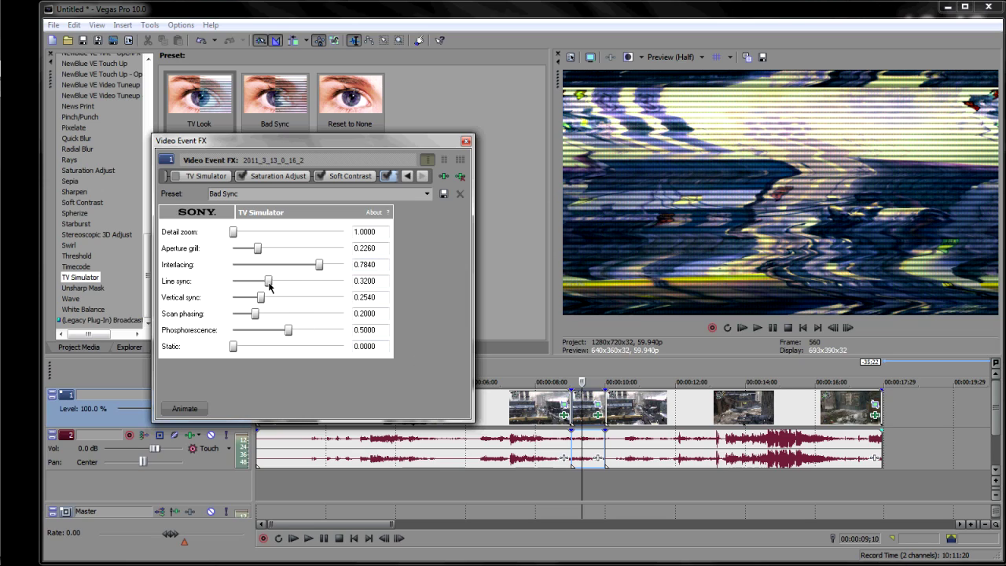
drag(269, 284, 358, 281)
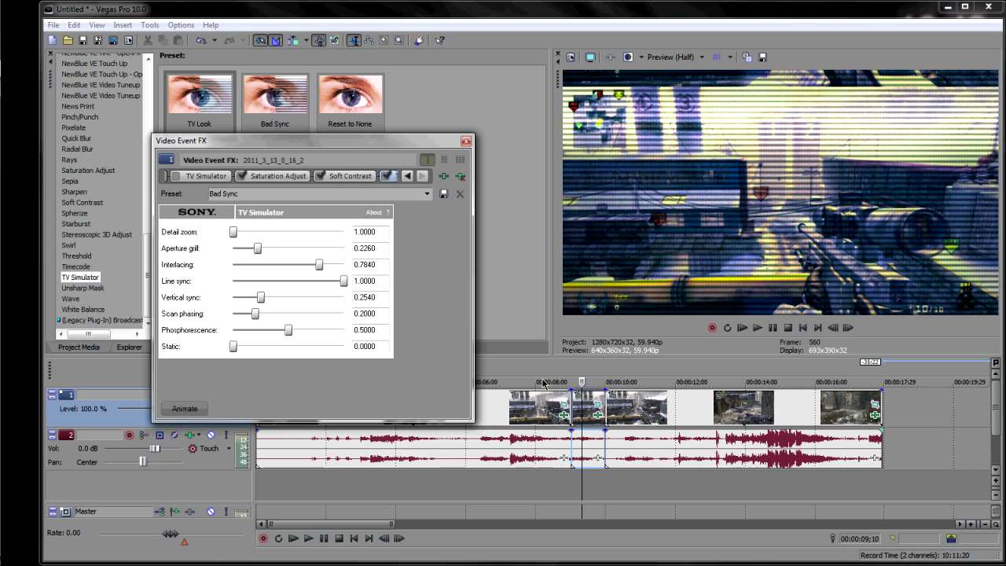
drag(346, 283, 291, 286)
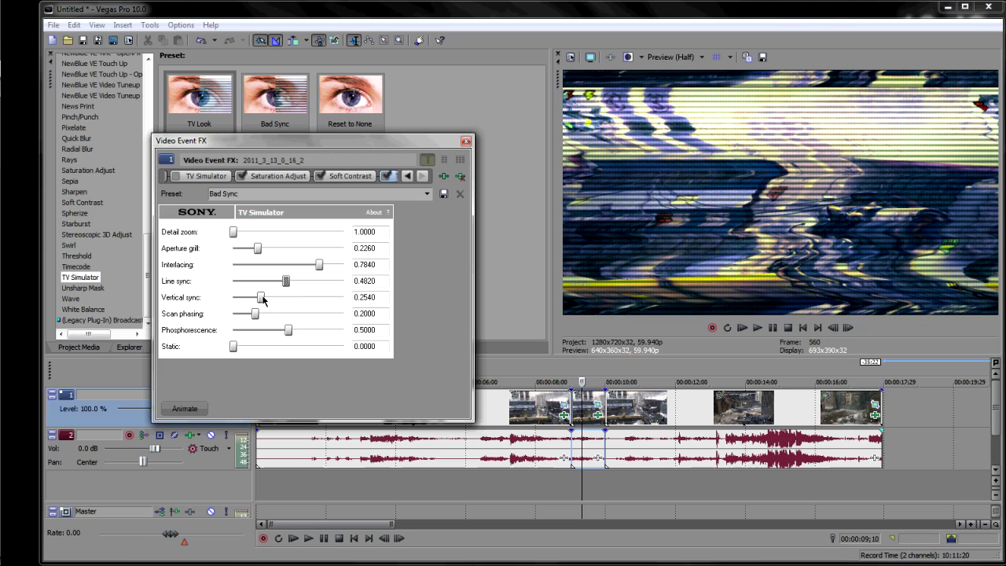
- Tune Vertical sync to 0.4260 and Scan phasing to 0.3560
drag(263, 296, 364, 299)
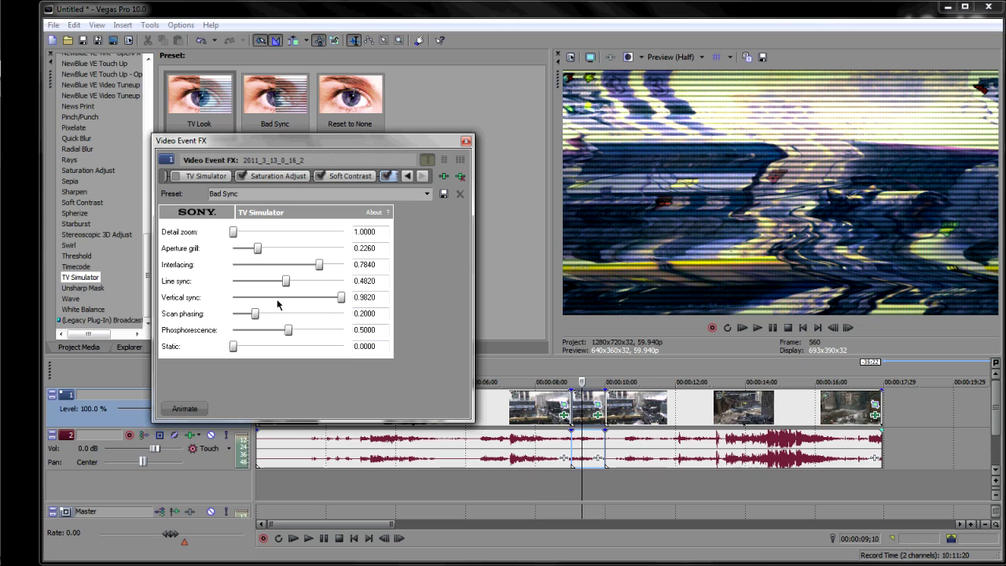
drag(344, 301, 269, 303)
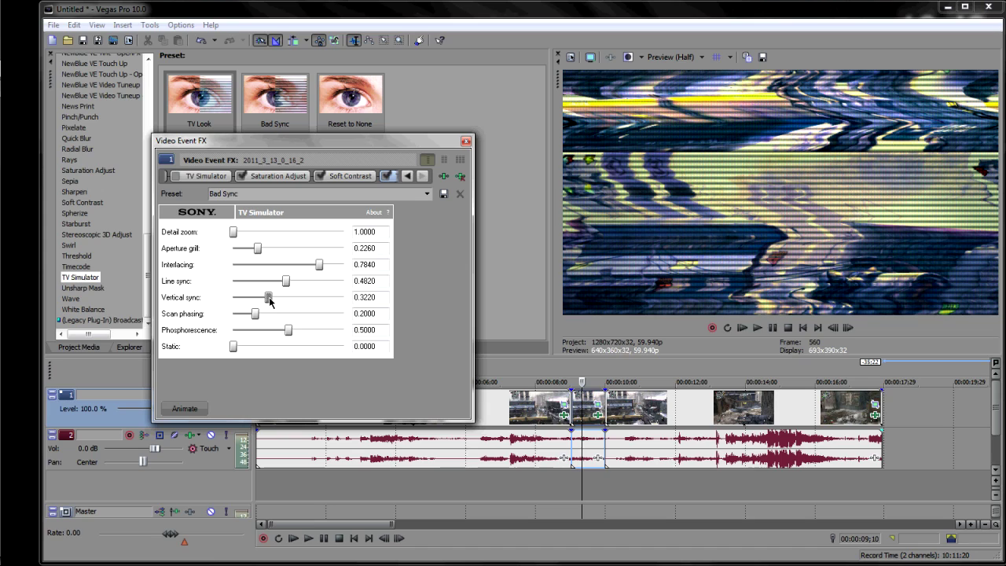
drag(268, 298, 349, 299)
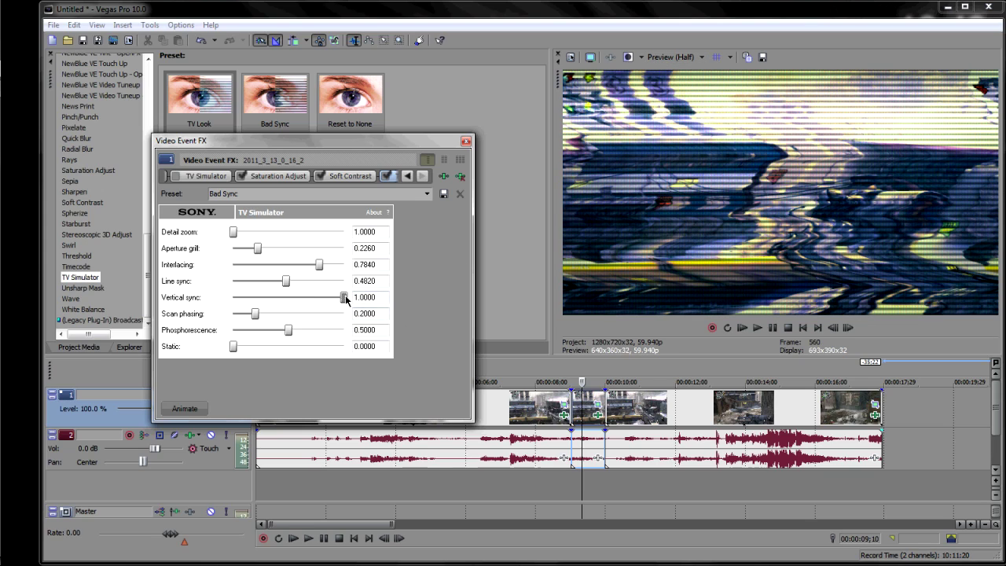
drag(346, 299, 275, 299)
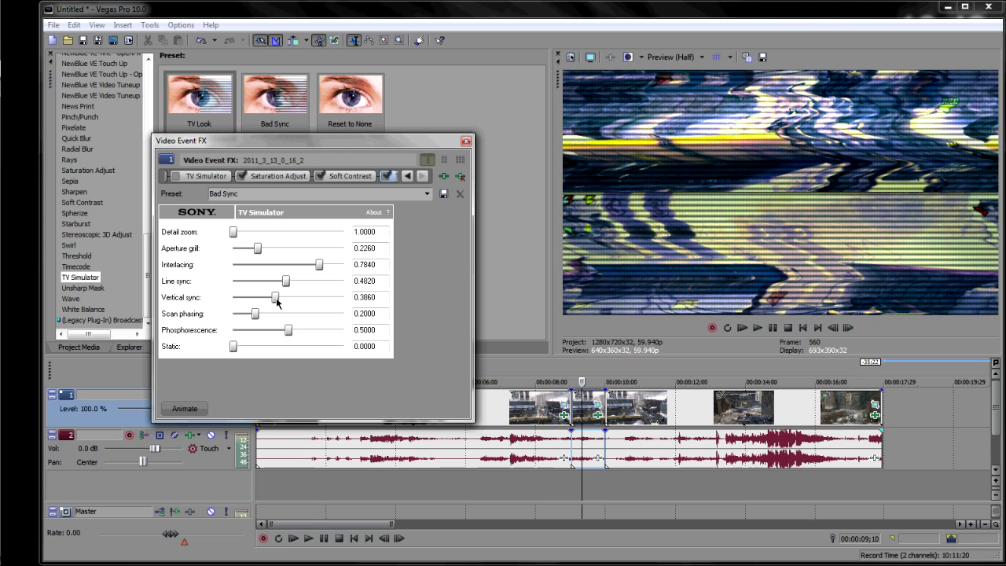
drag(276, 301, 280, 301)
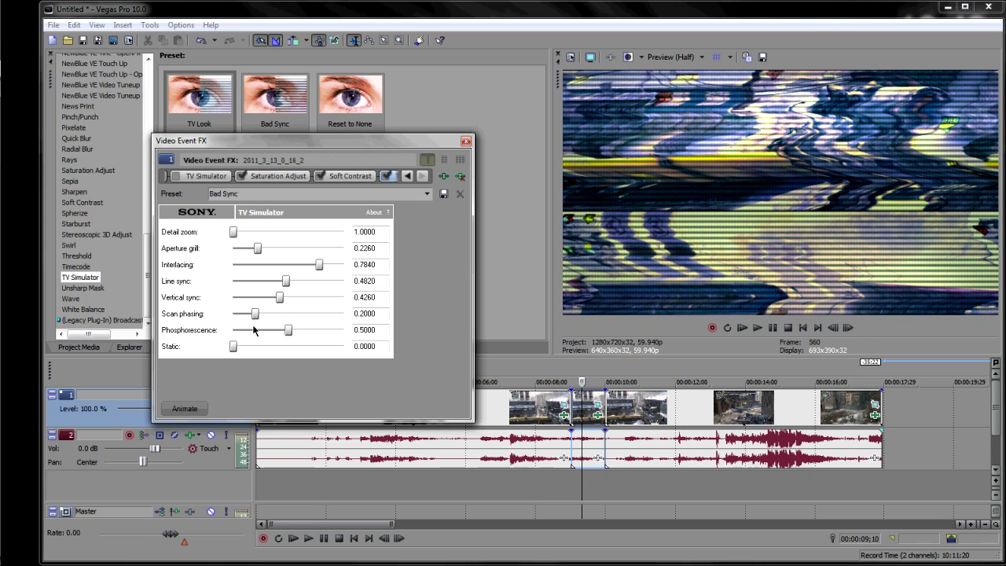
mouse_move(253, 315)
mouse_down()
mouse_move(367, 316)
mouse_move(228, 325)
mouse_move(272, 321)
mouse_up()
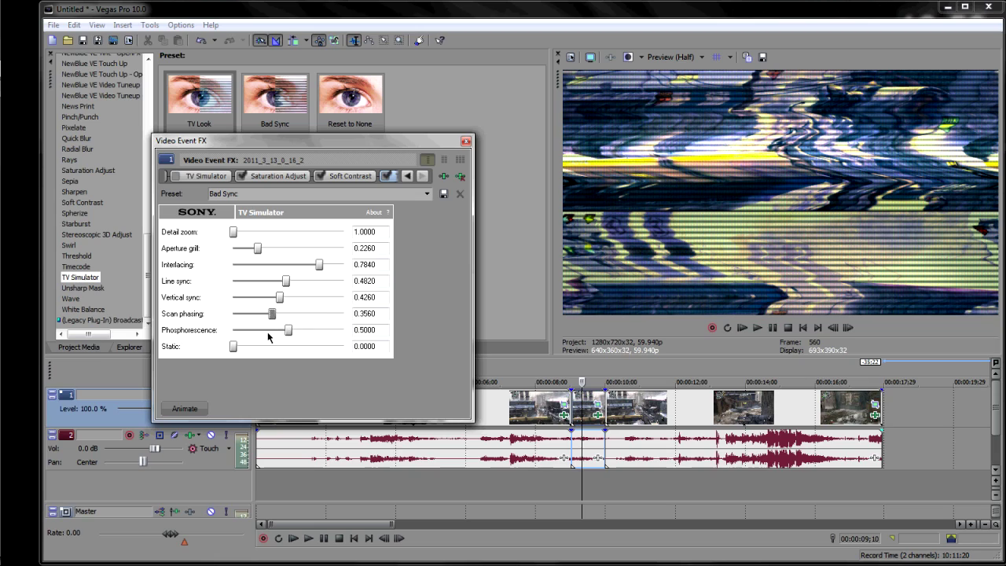
- Set Phosphorescence to 0.4080, test heavy Static, then return Static to 0.0000
drag(290, 330, 308, 332)
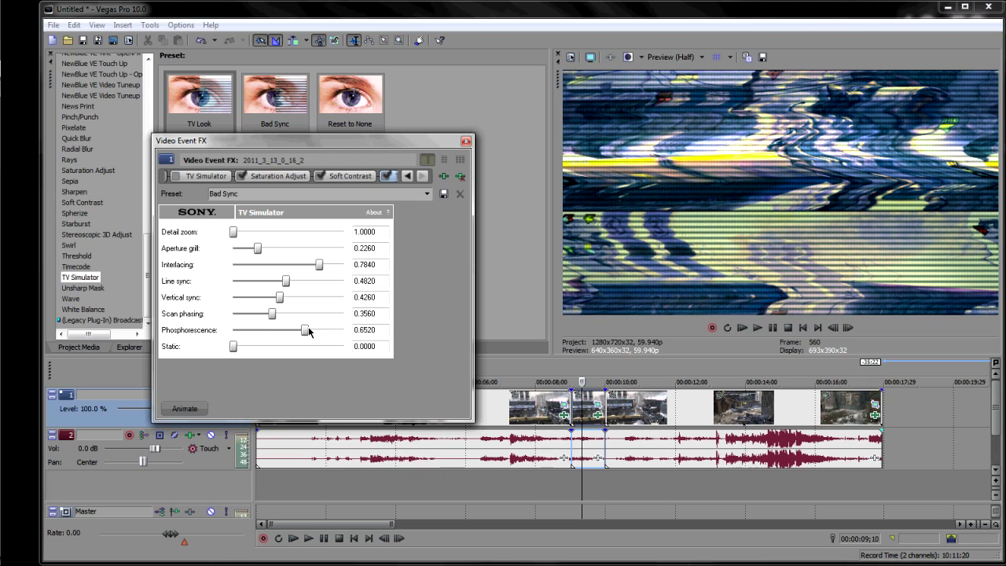
drag(309, 332, 364, 332)
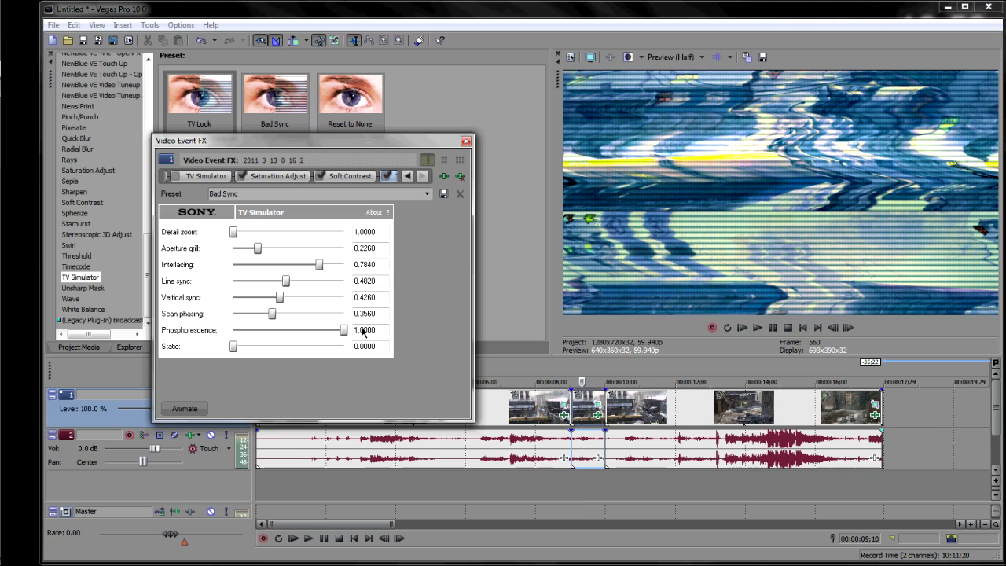
drag(344, 331, 232, 336)
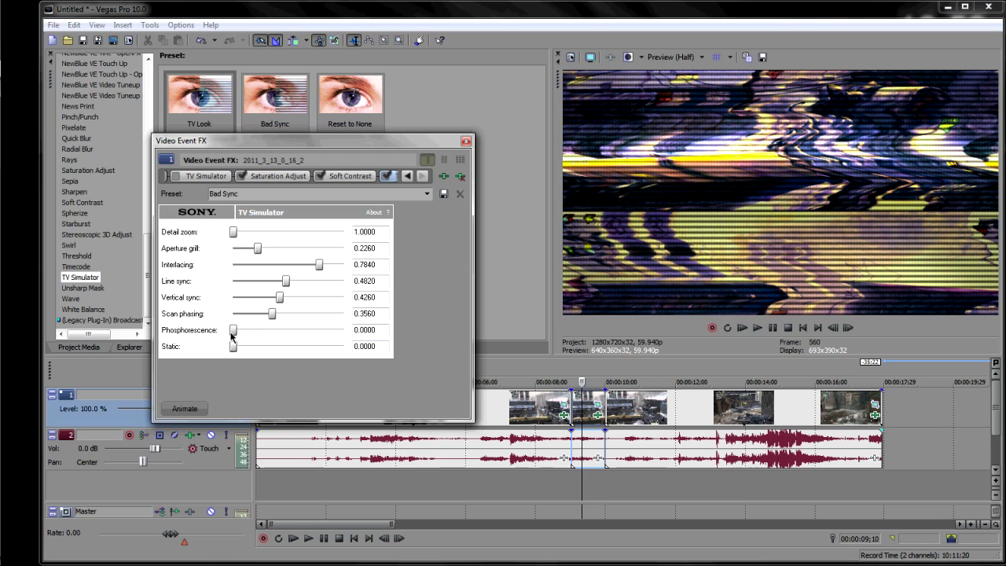
mouse_move(231, 336)
mouse_down()
mouse_move(240, 337)
mouse_move(221, 338)
mouse_up()
drag(234, 336, 259, 339)
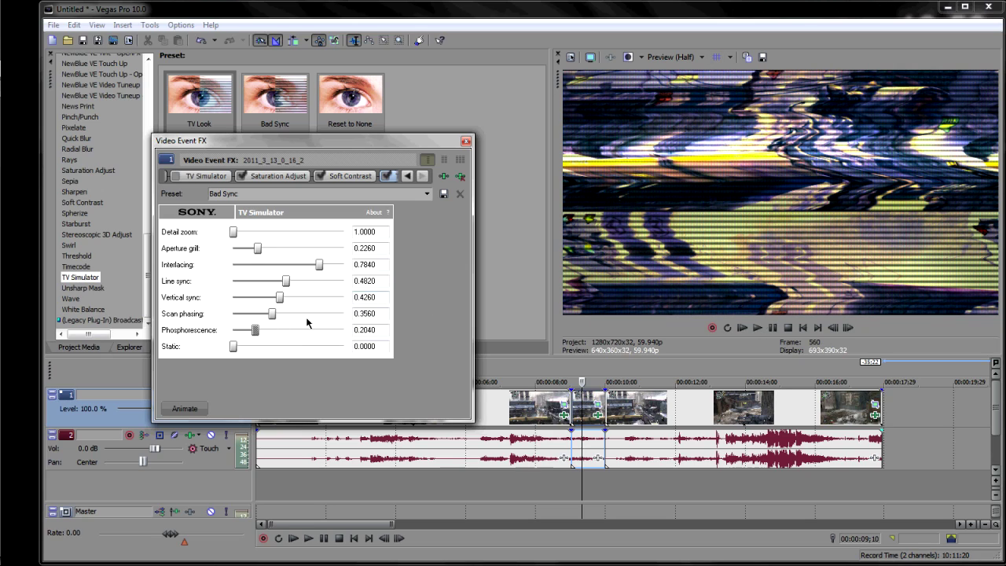
drag(254, 334, 277, 334)
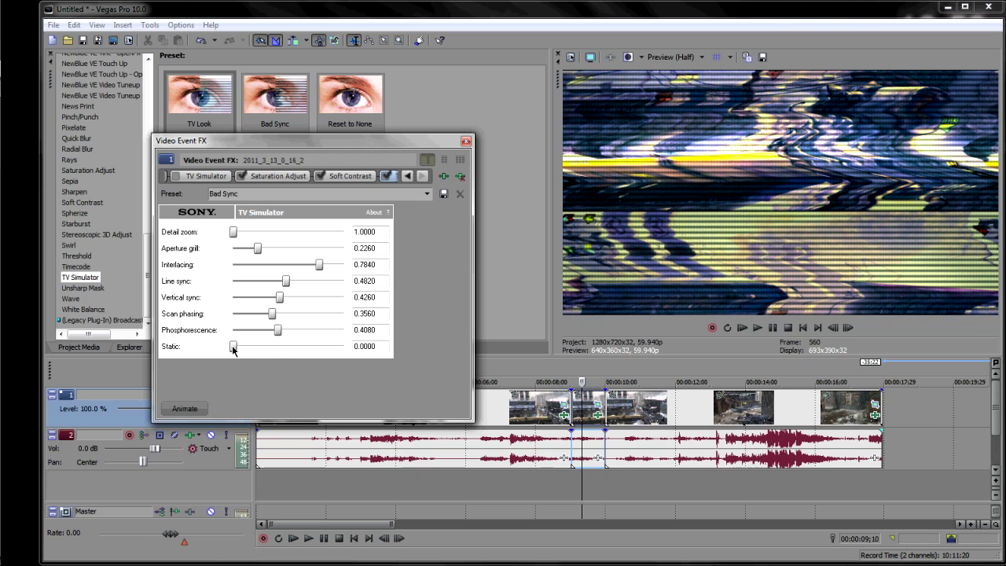
drag(232, 348, 369, 352)
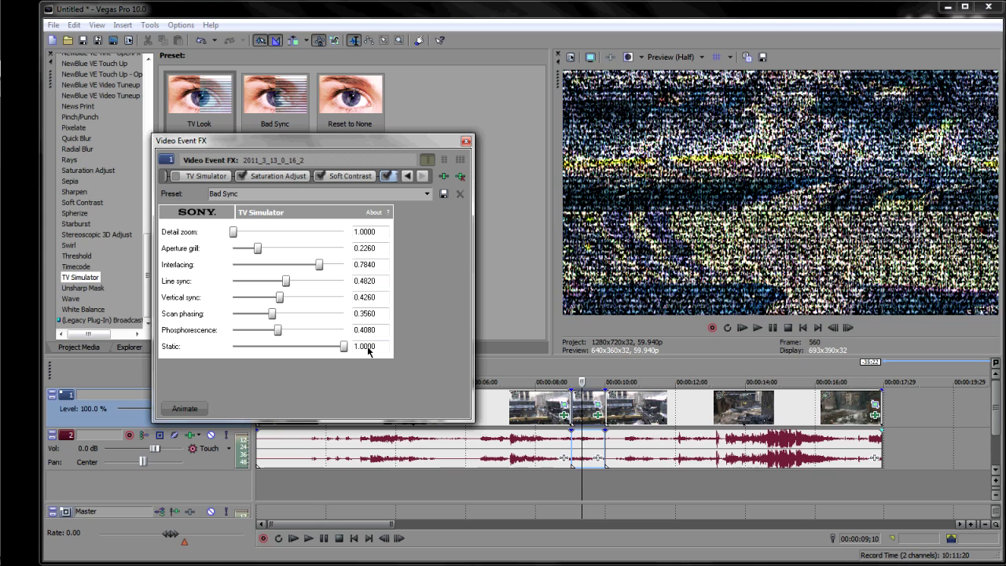
drag(344, 348, 229, 353)
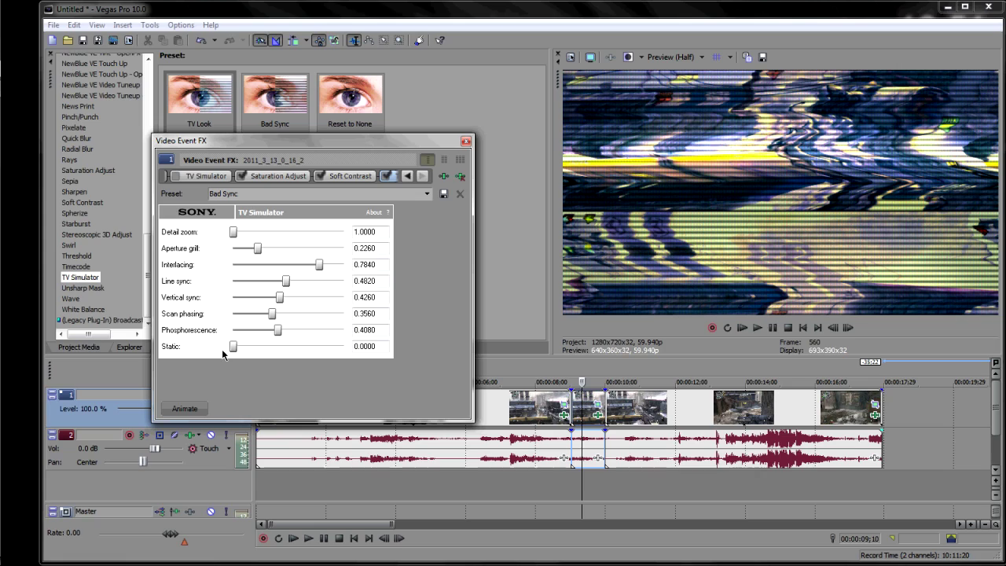
- Close the Video Event FX window and scrub back through the glitched section in the preview
click(466, 142)
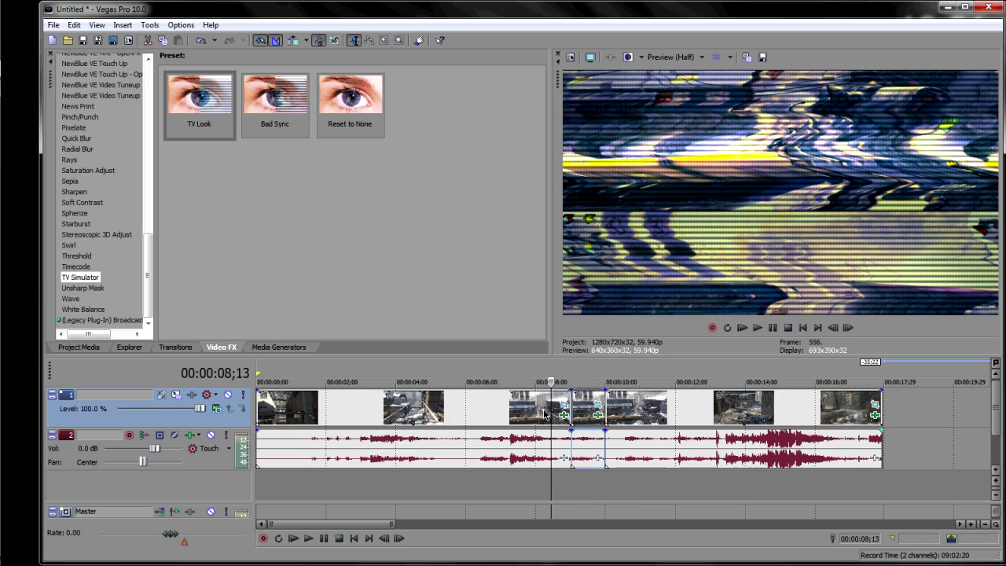
click(579, 413)
drag(579, 412, 481, 414)
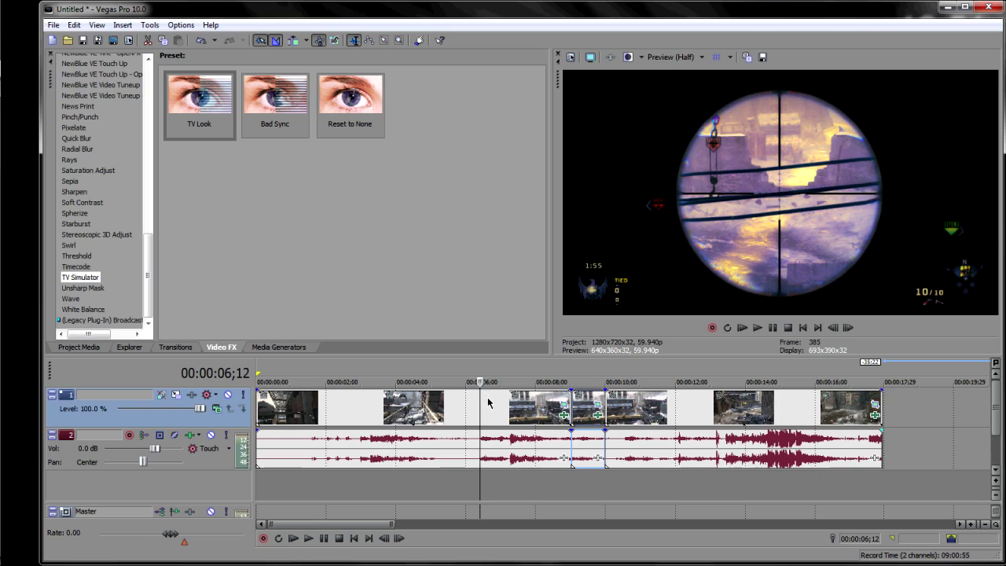
- Split the first video event at 6;13 and move the playhead to 6;27
click(481, 407)
key(s)
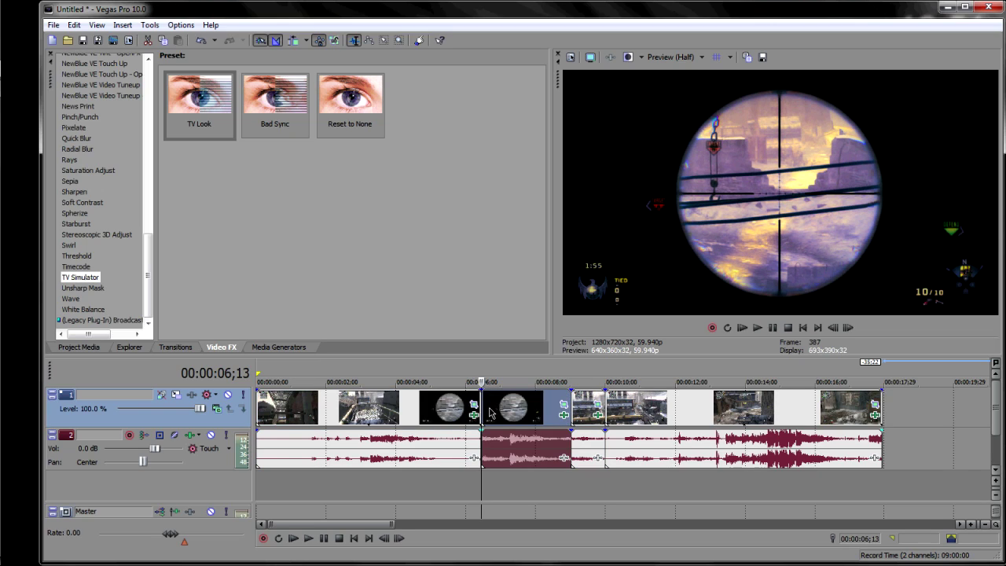
click(496, 409)
- Split at 6;27 and apply the TV Simulator Bad Sync preset to the new short section
key(s)
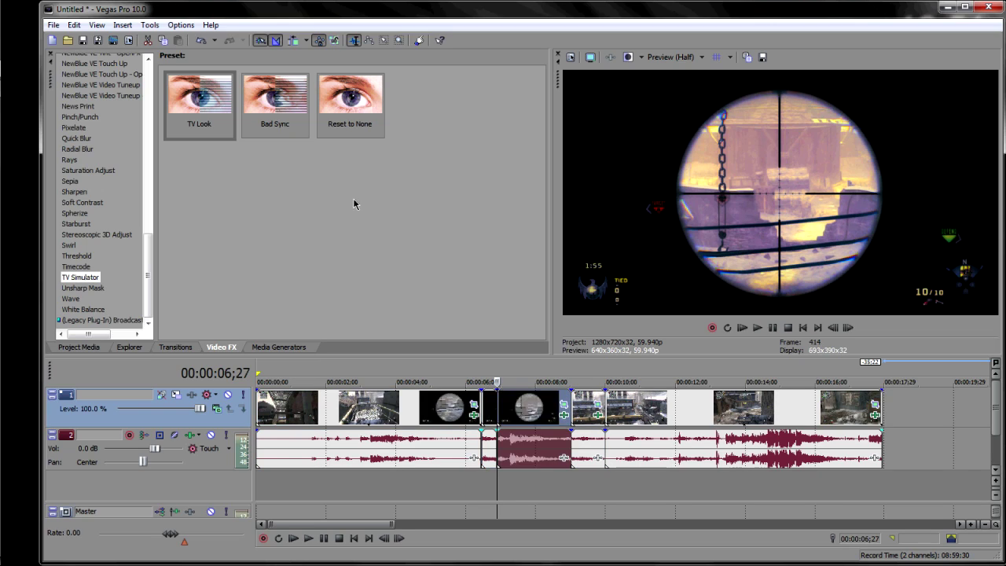
drag(266, 111, 488, 402)
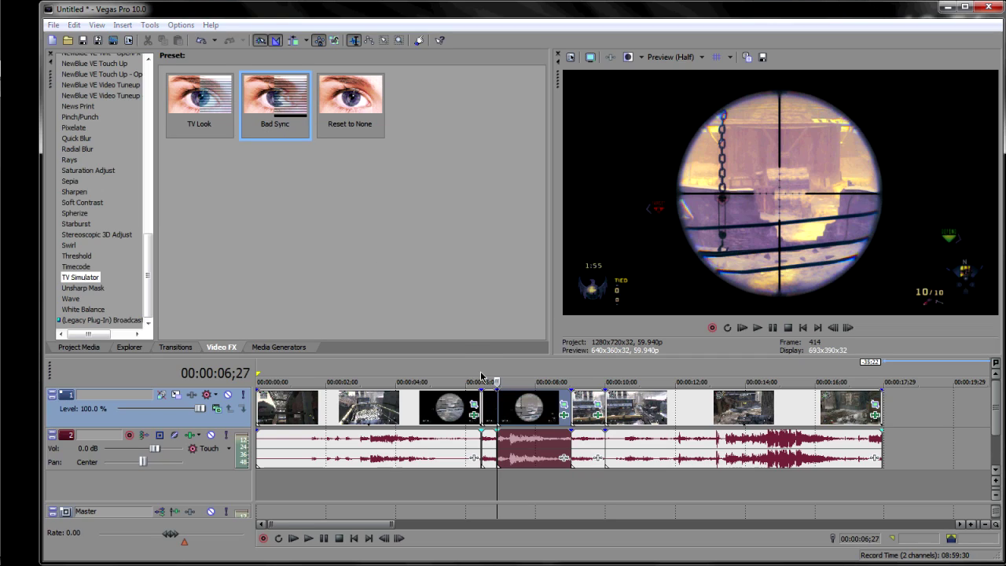
click(283, 197)
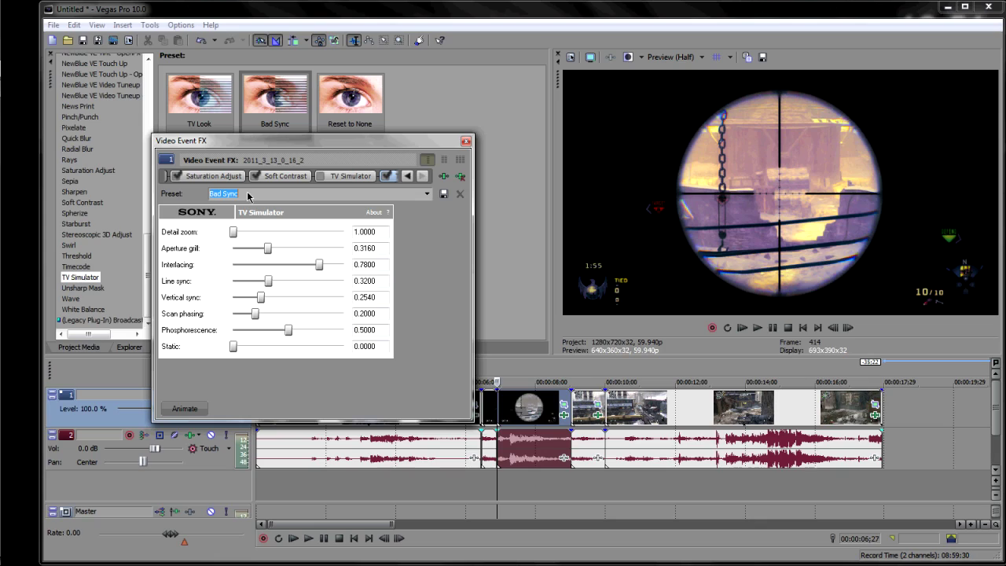
text(Tutorial)
click(466, 141)
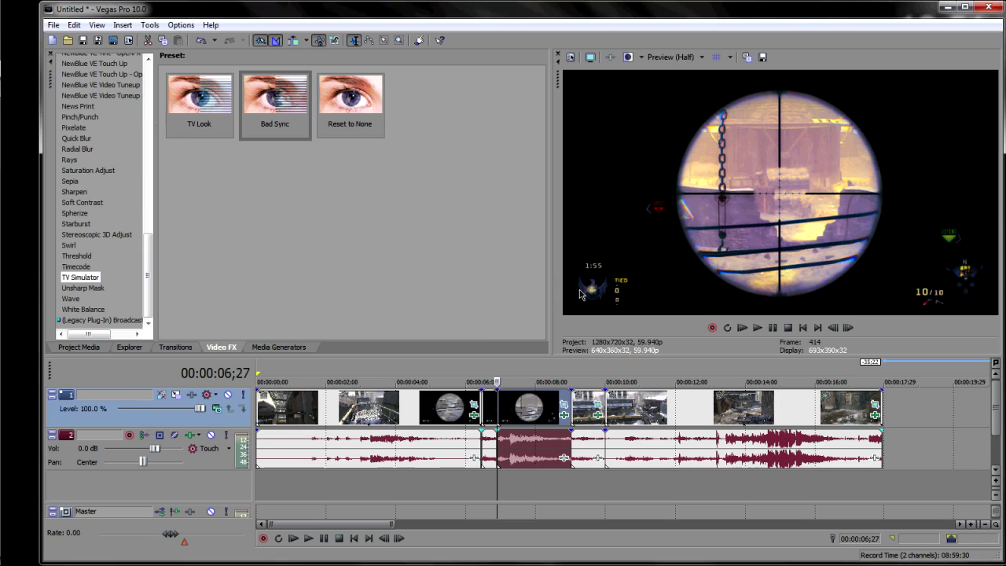
click(493, 450)
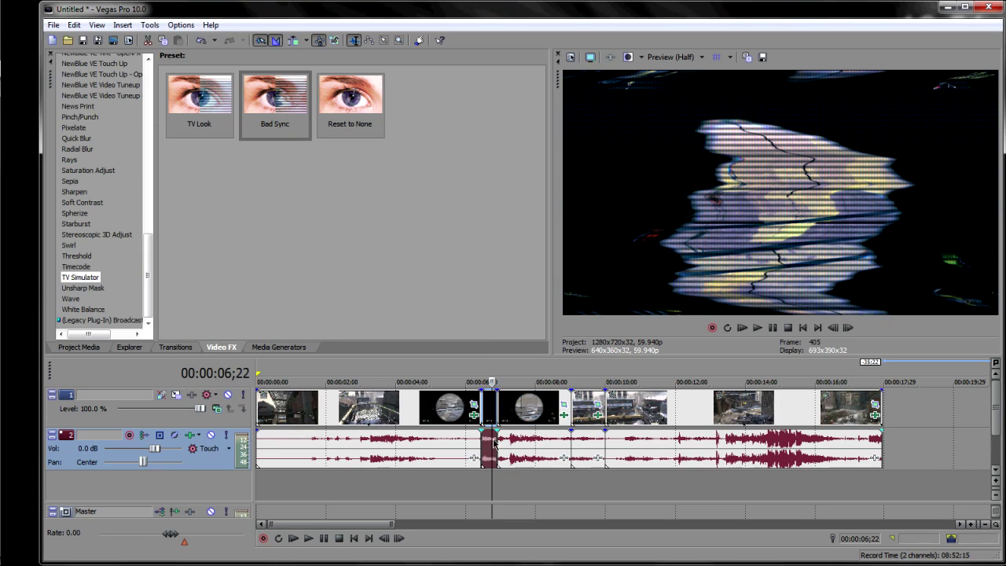
click(591, 445)
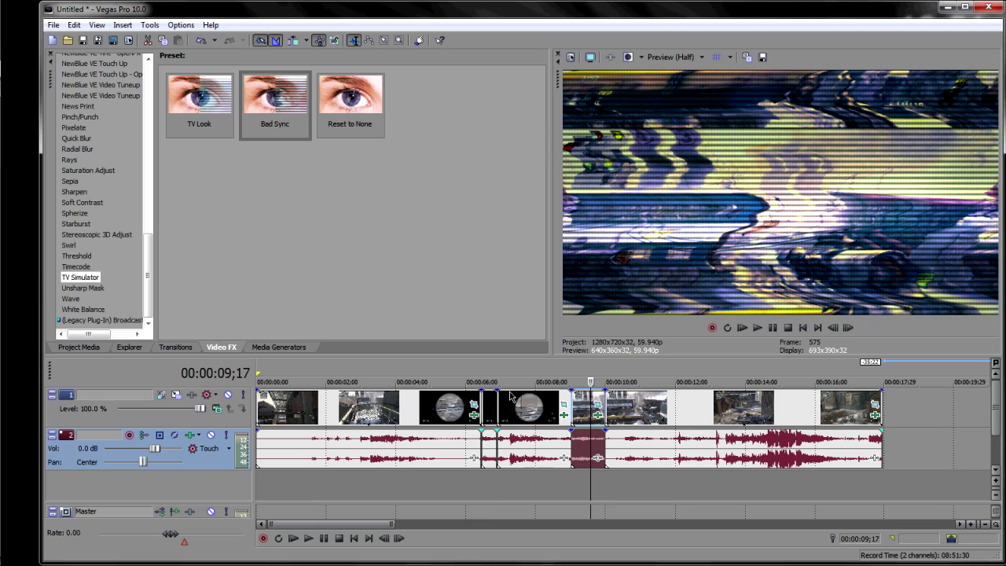